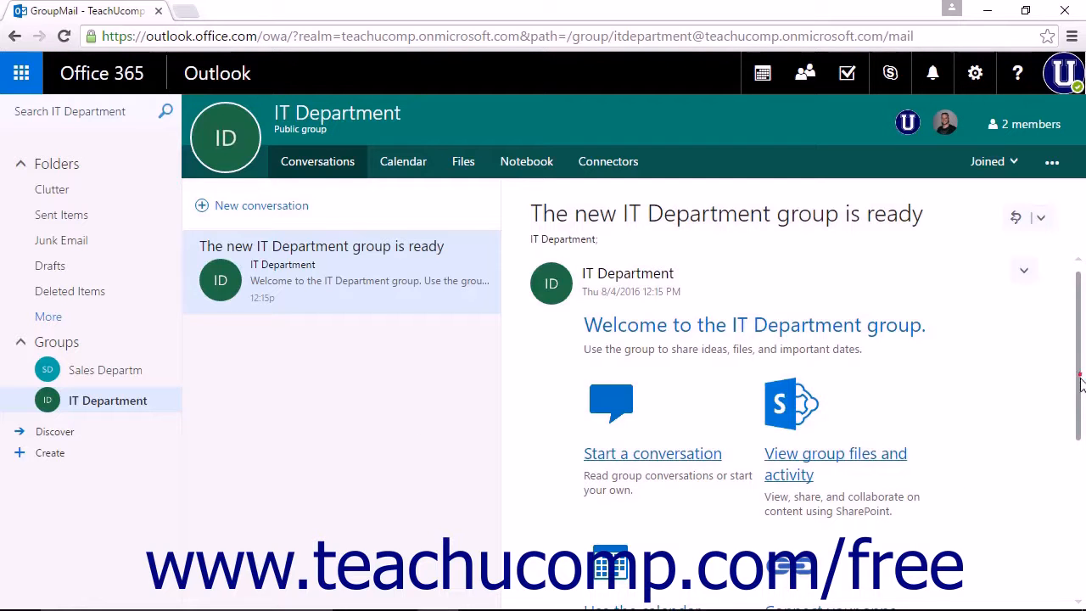
- Open the IT Department group's files in SharePoint, and switch to the Sales Department group's document library
drag(1080, 383, 1081, 427)
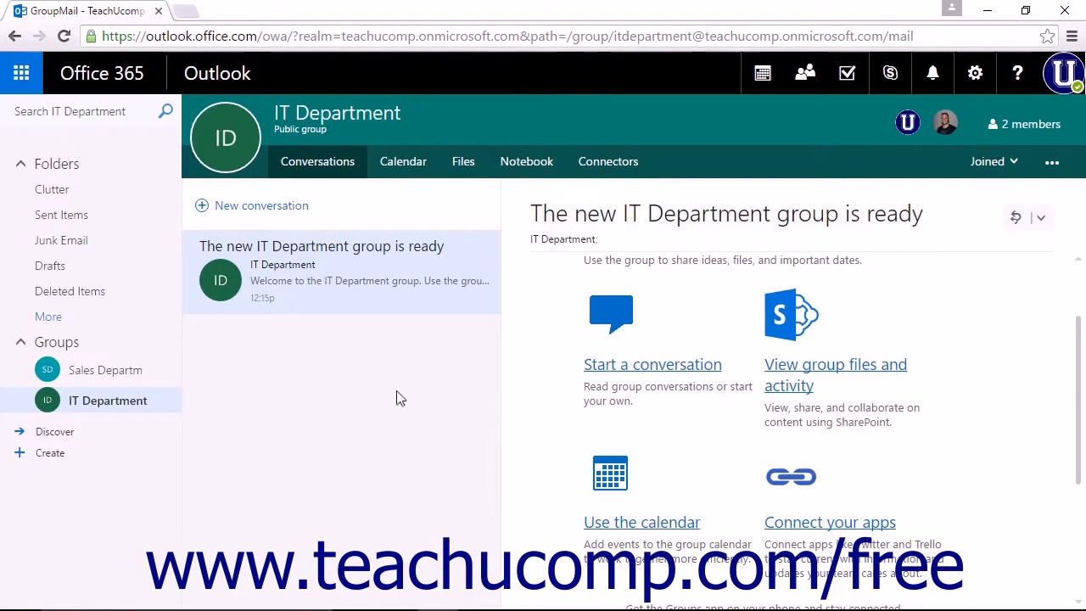
click(471, 174)
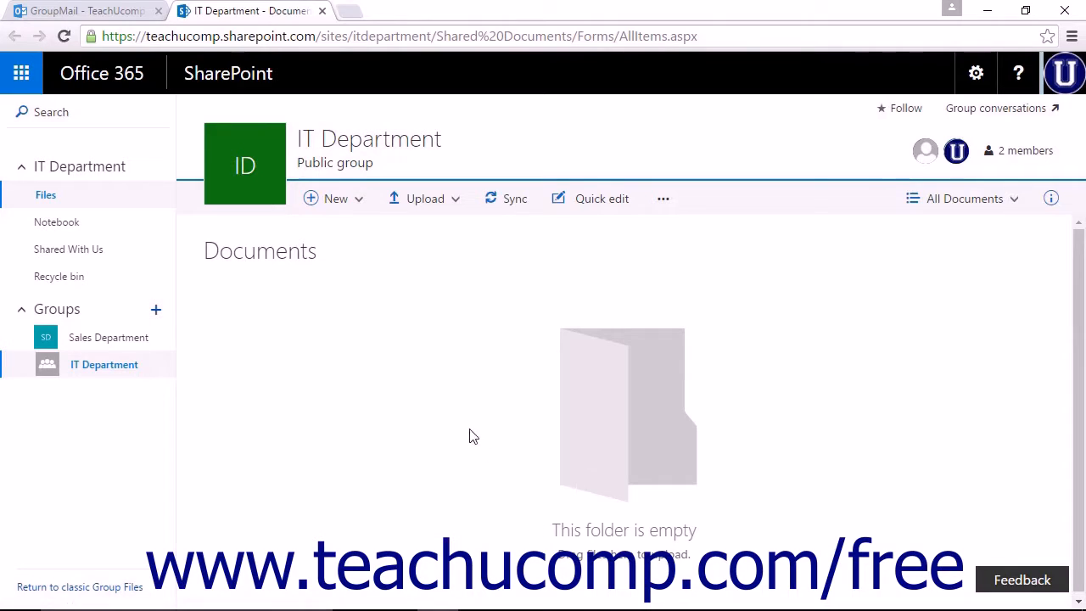
click(99, 340)
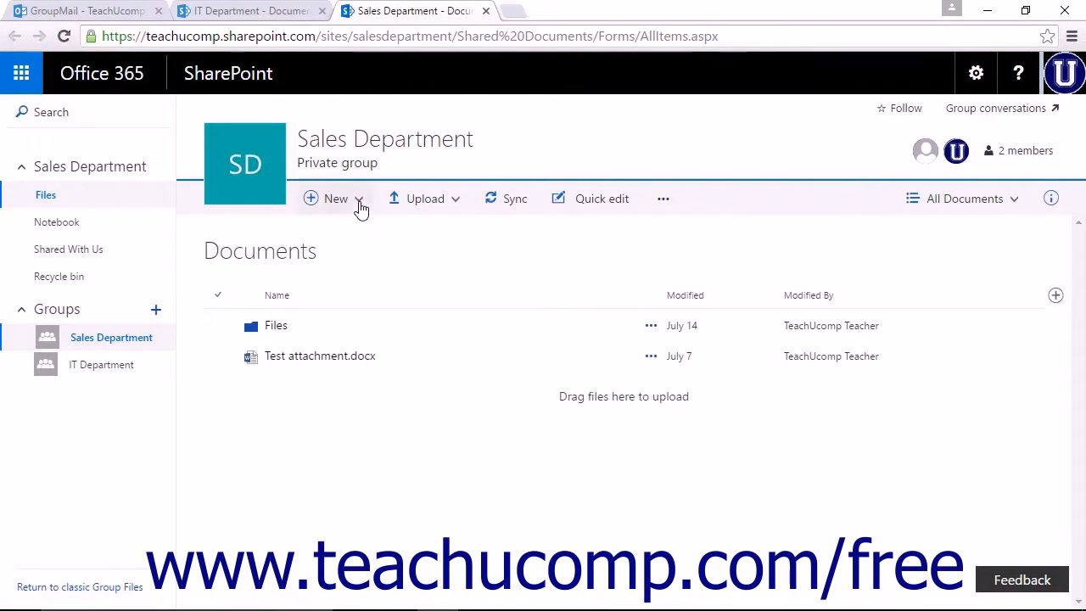
- Upload the contacts file from the 2016 folder to the Sales Department documents
click(360, 207)
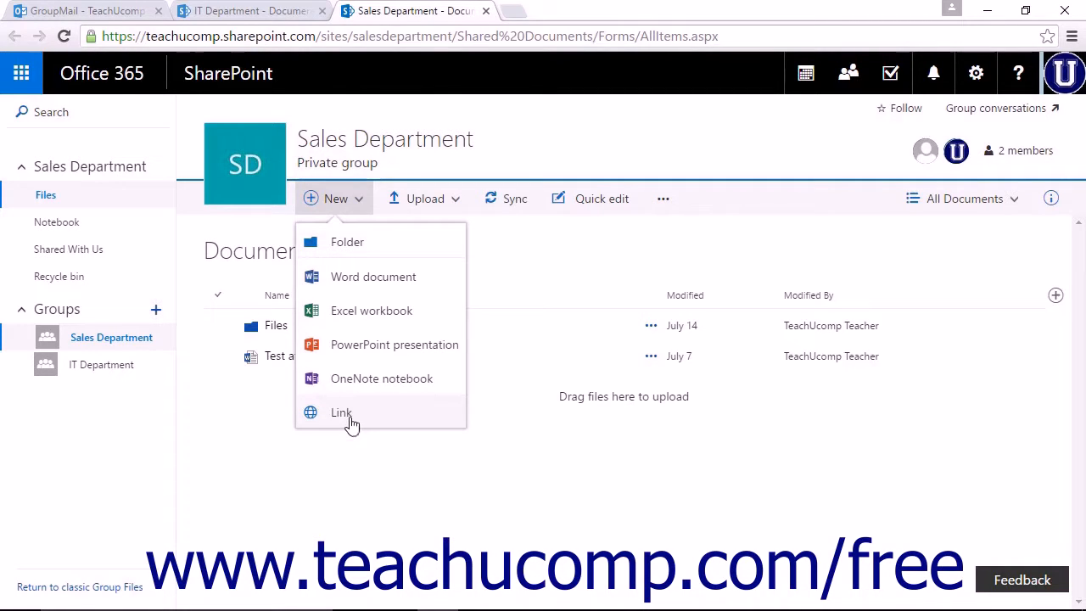
click(455, 211)
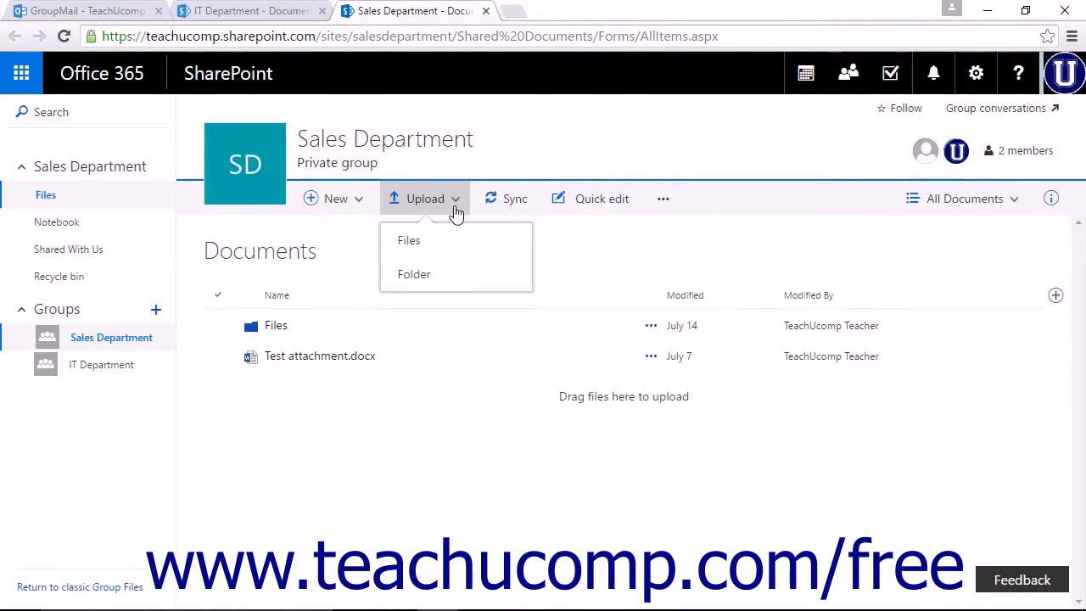
click(432, 243)
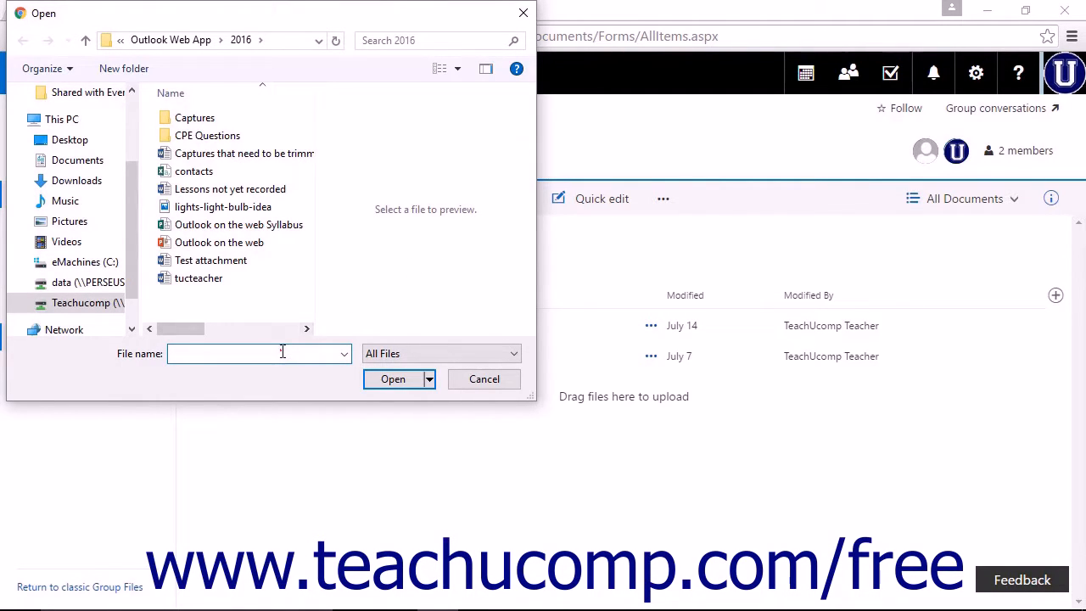
click(193, 170)
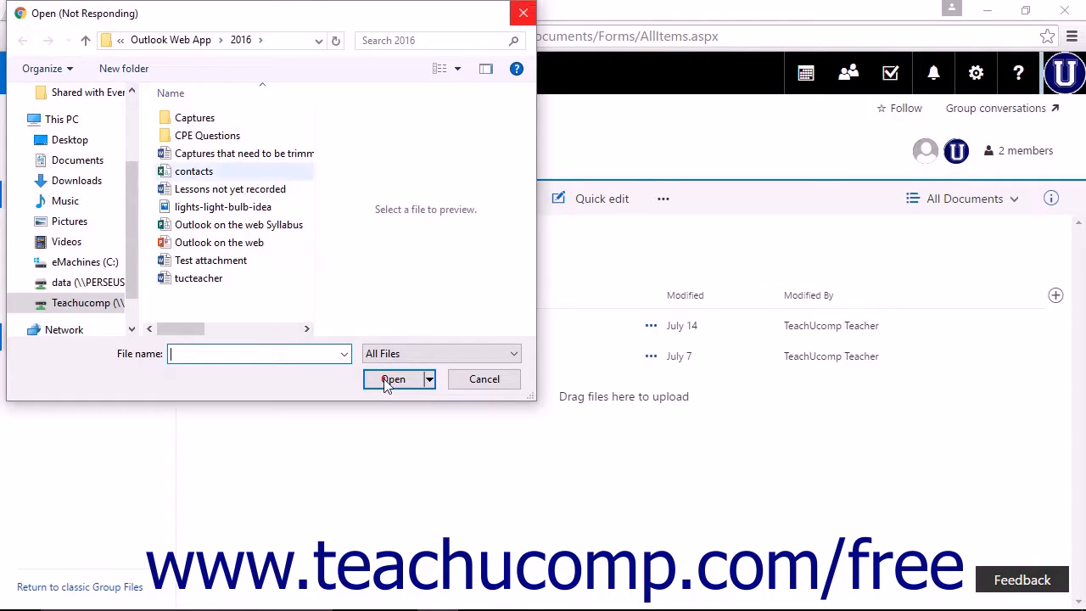
click(386, 382)
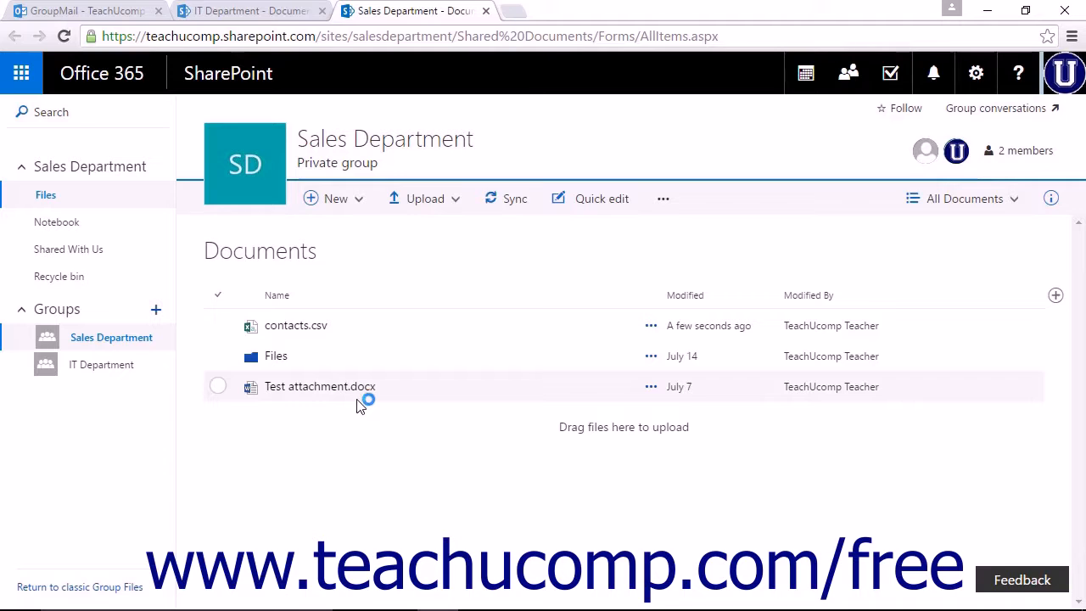
- Examine the sync options for the Sales Department document library and close them without syncing
click(512, 212)
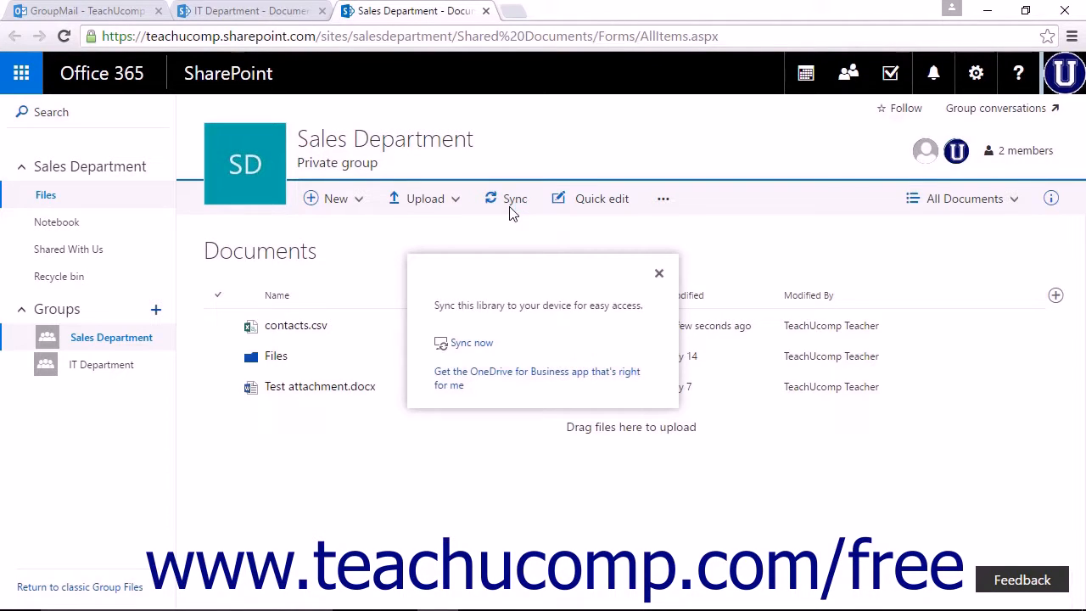
click(659, 274)
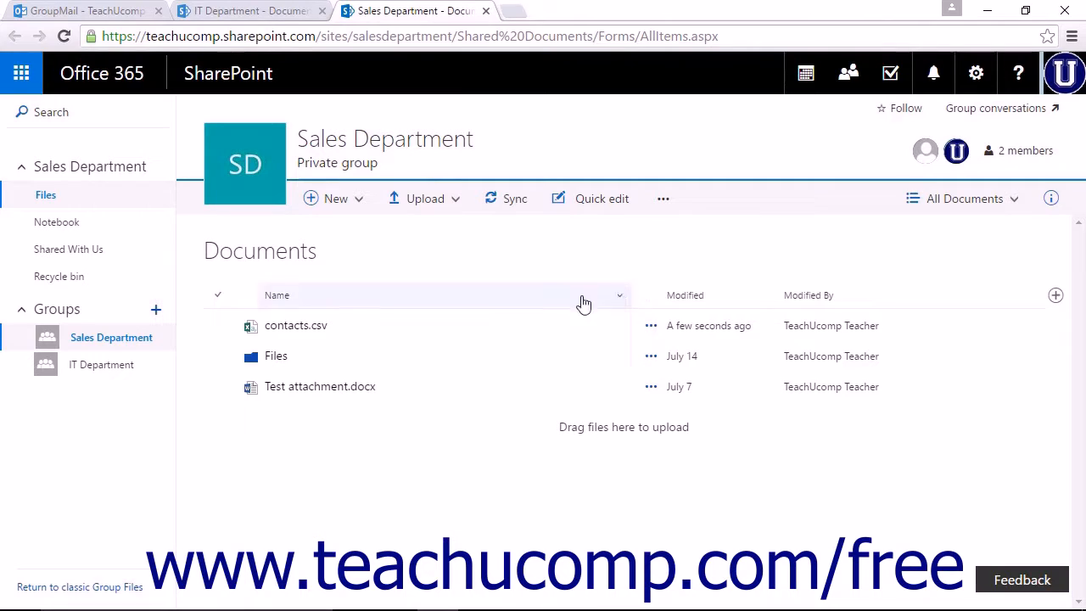
- Examine the invitation options for sharing Test attachment.docx, keeping the Can edit permission and leaving the message empty
click(216, 387)
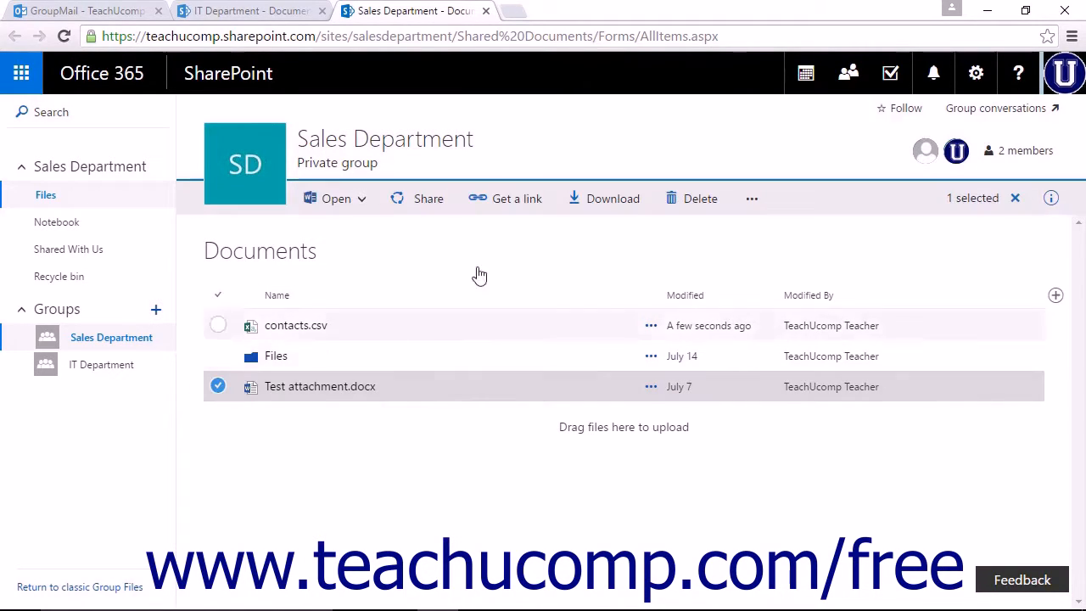
click(431, 211)
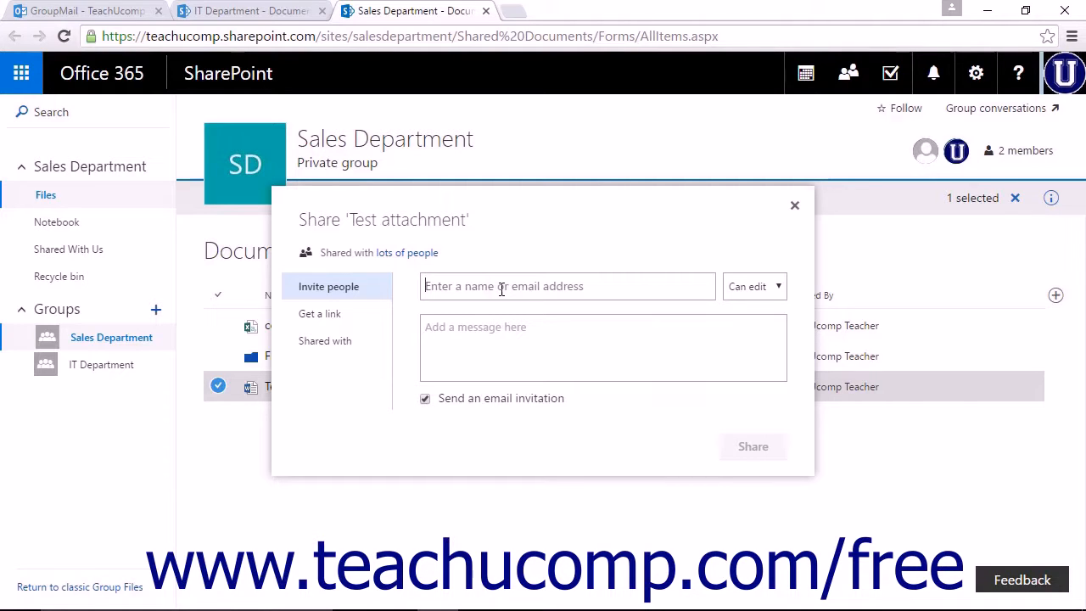
click(778, 289)
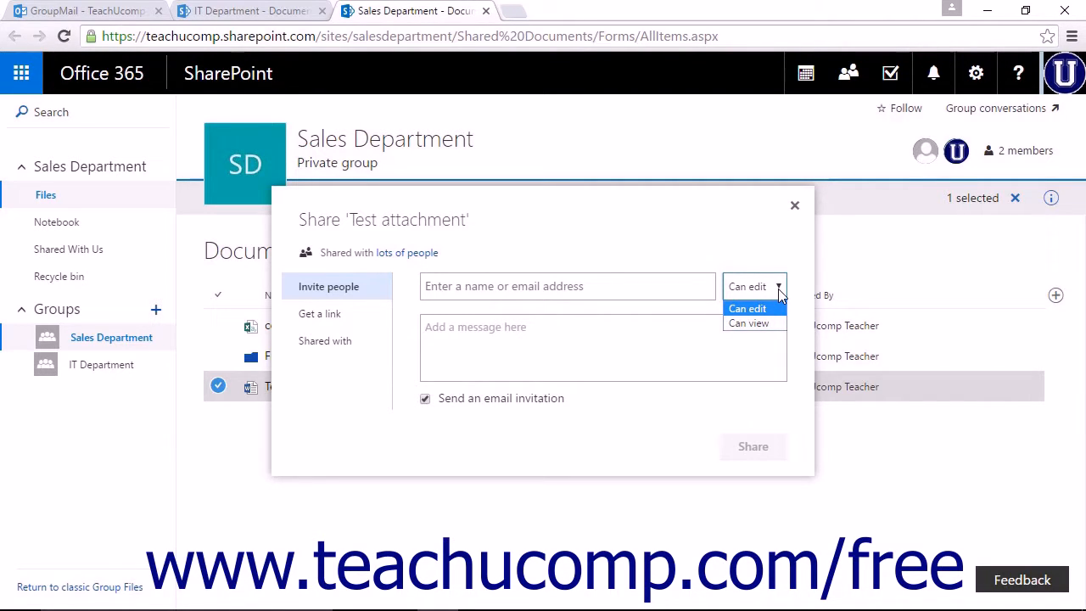
click(749, 308)
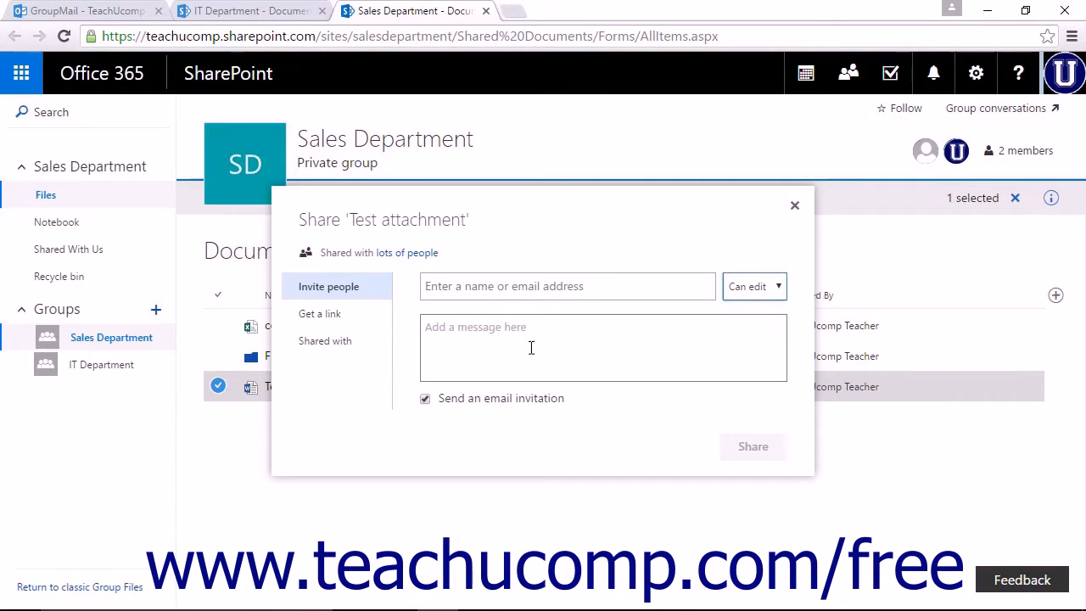
click(535, 346)
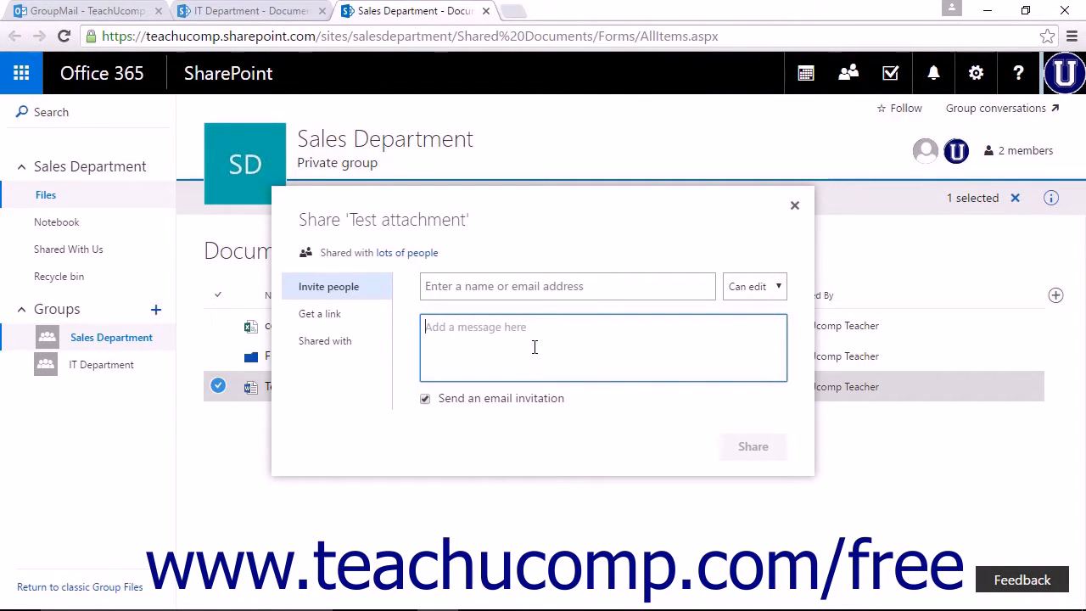
click(495, 417)
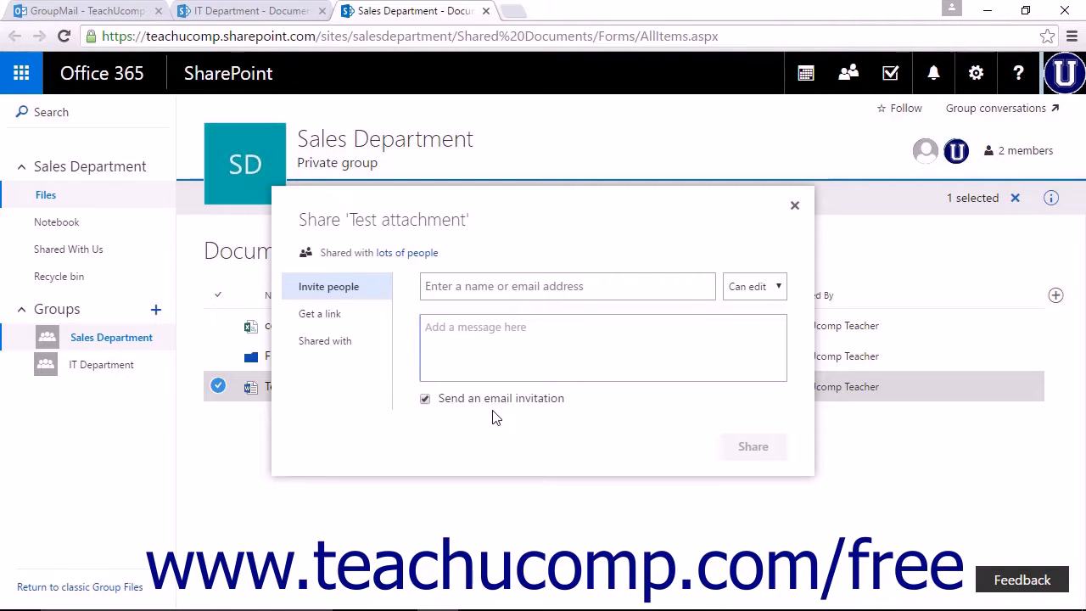
- Examine the link and Shared with options for Test attachment, and close the sharing dialog without sharing
click(330, 320)
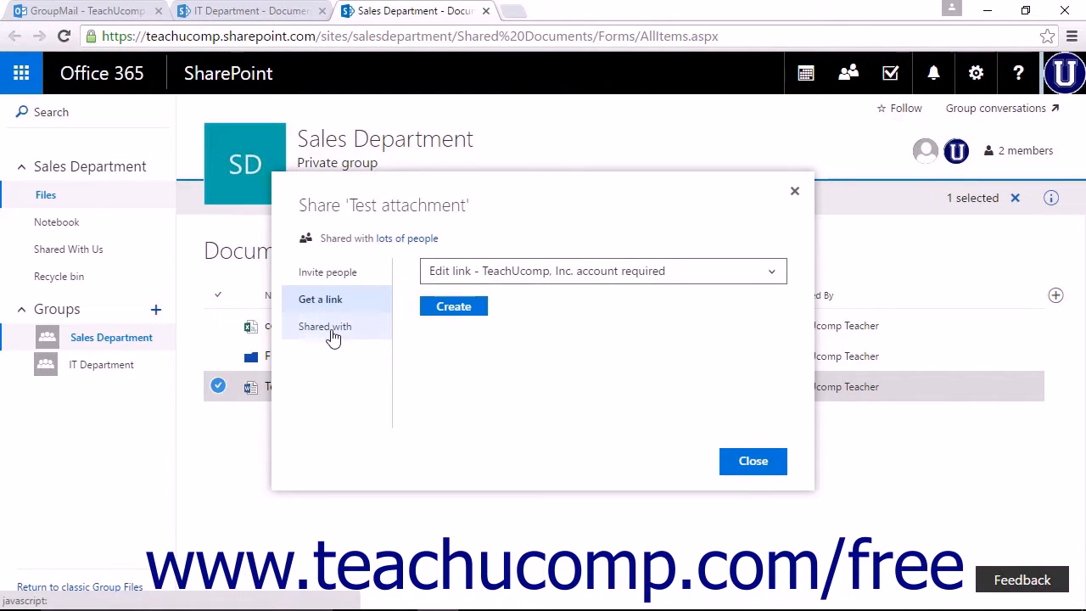
click(330, 326)
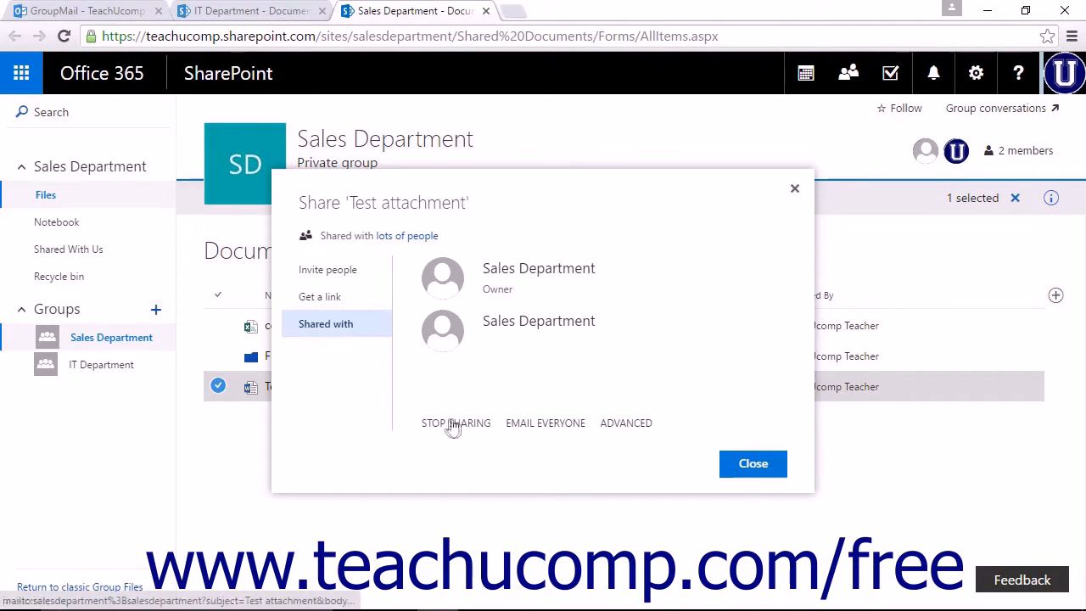
click(327, 279)
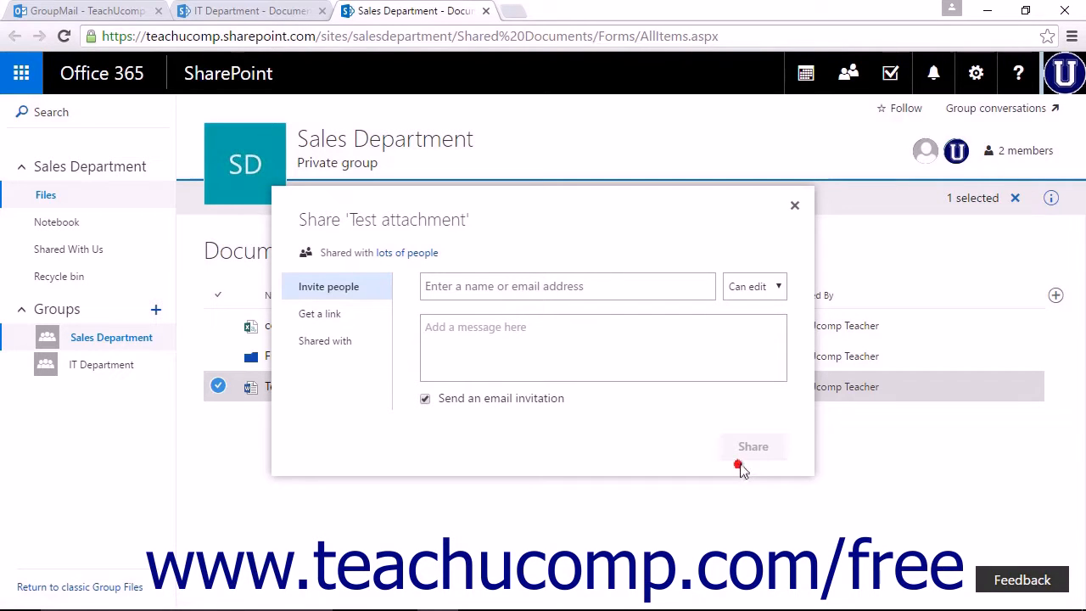
click(794, 205)
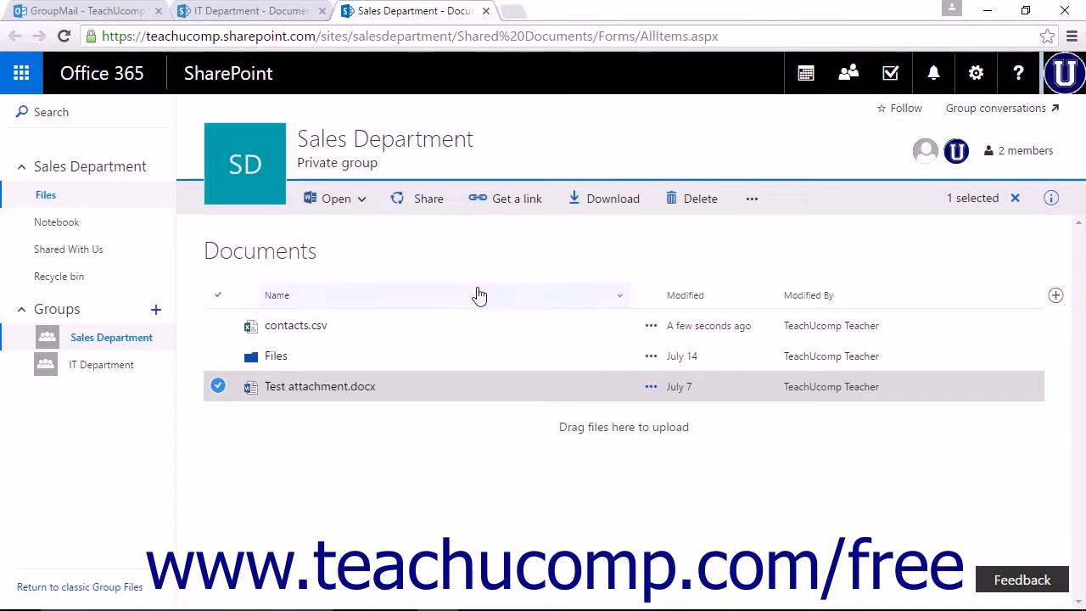
- Check how Test attachment.docx can be opened, and use Rename to save it under its existing name
click(362, 200)
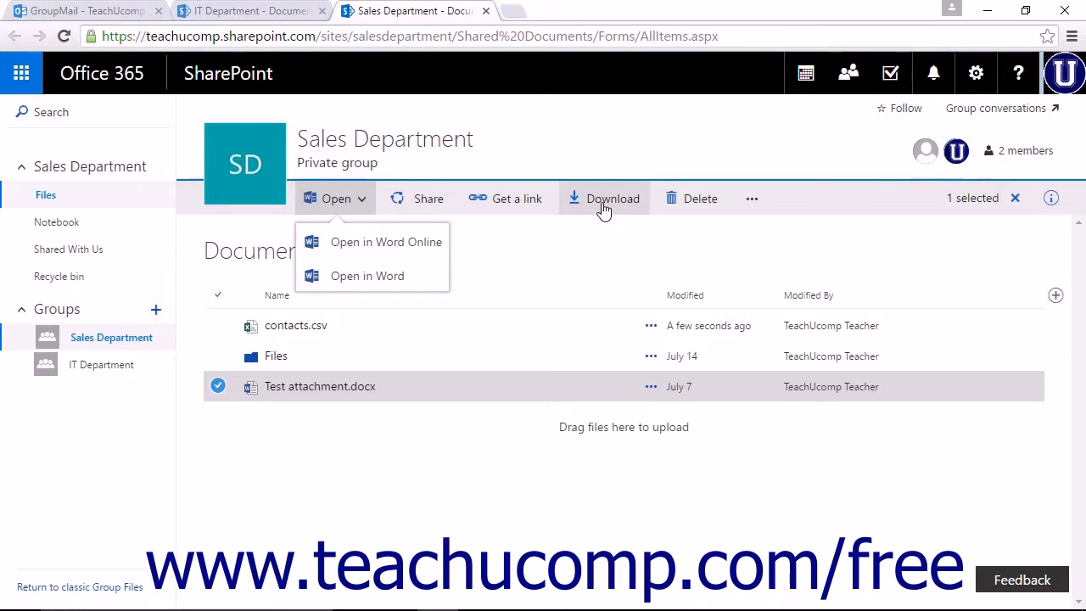
click(741, 223)
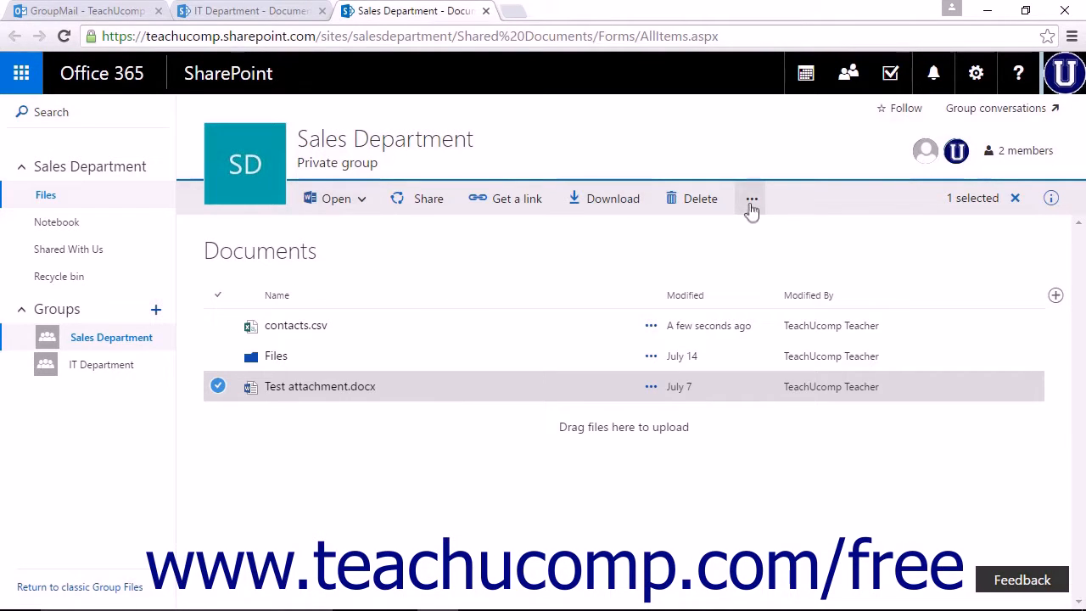
click(750, 204)
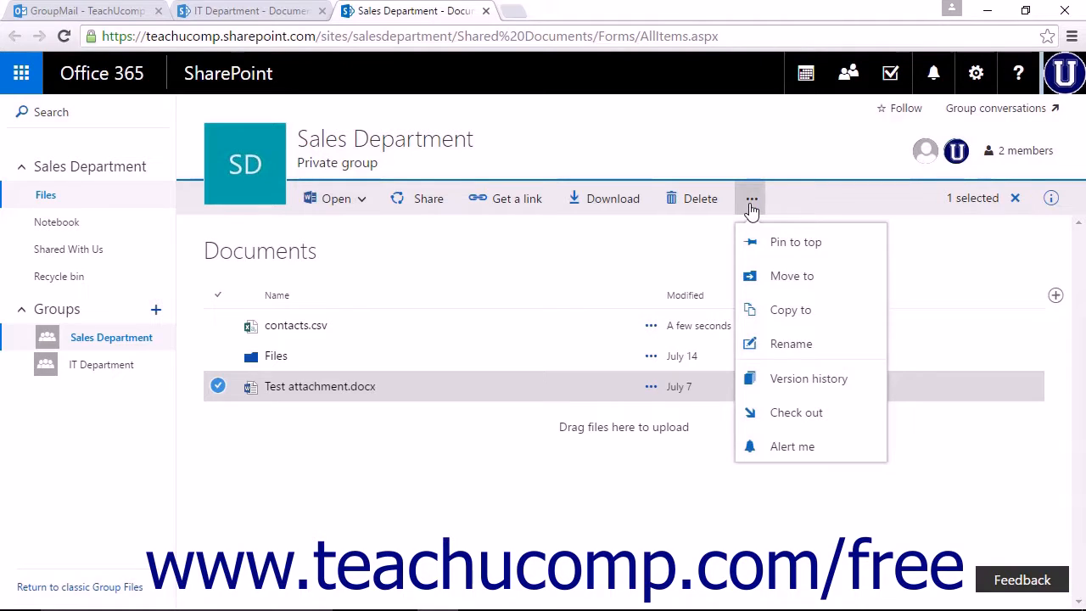
click(815, 352)
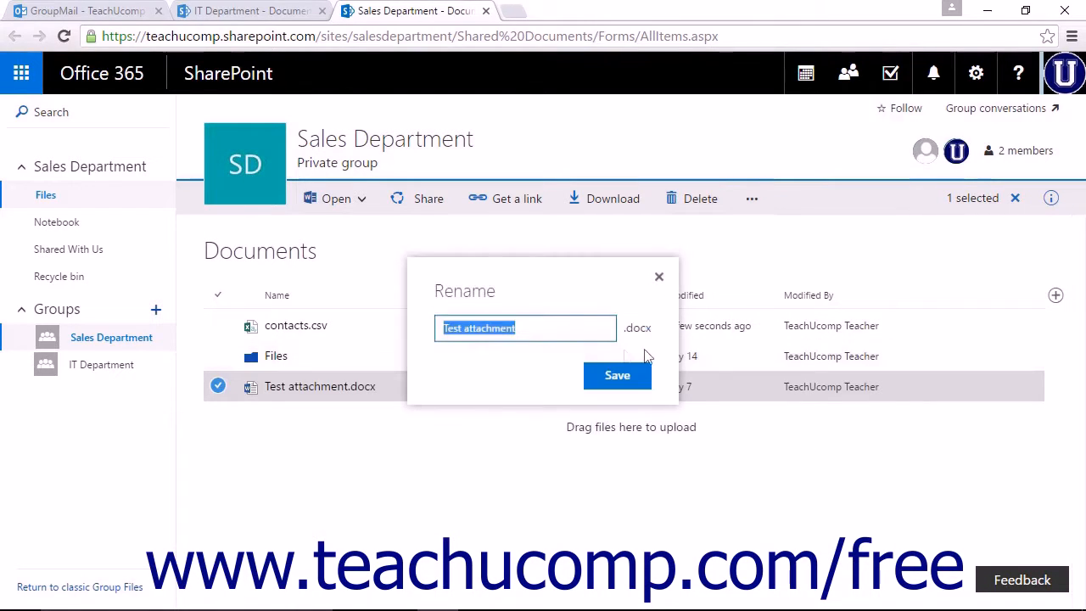
click(533, 324)
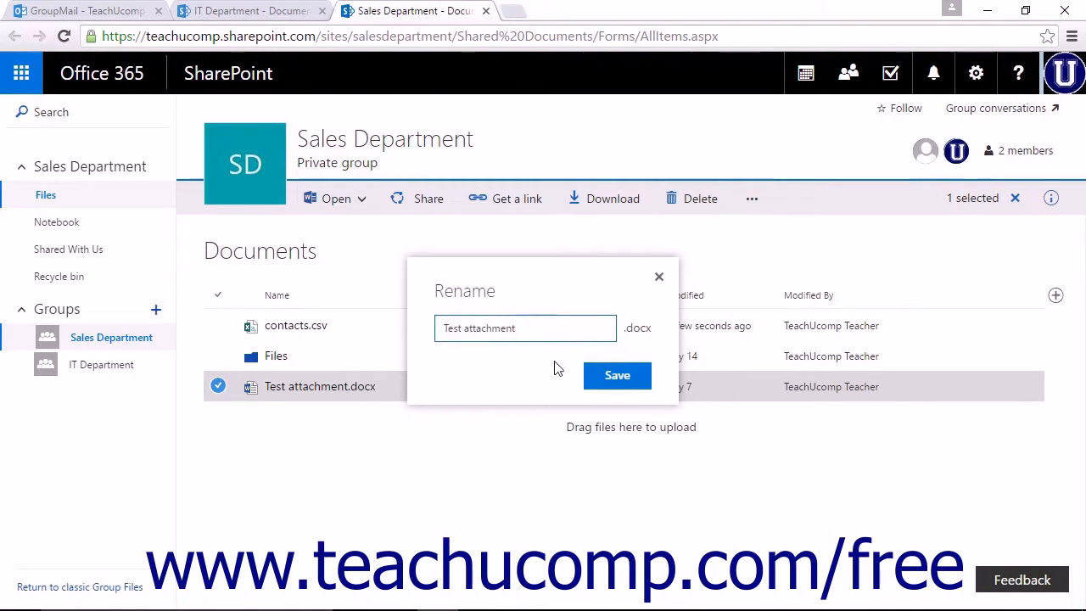
click(613, 374)
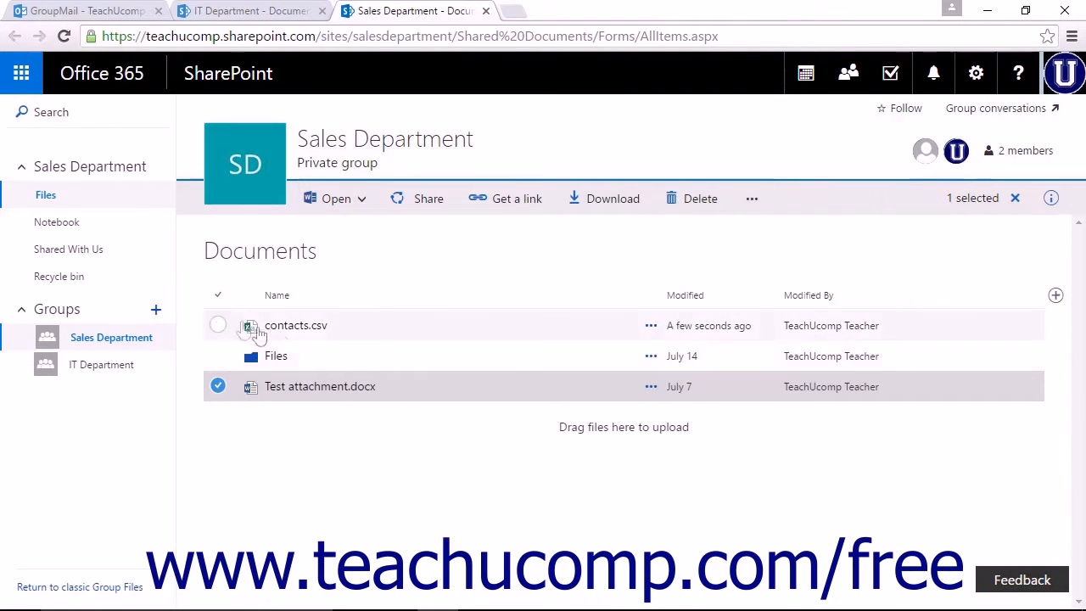
- Delete contacts.csv from the Sales Department documents
click(218, 325)
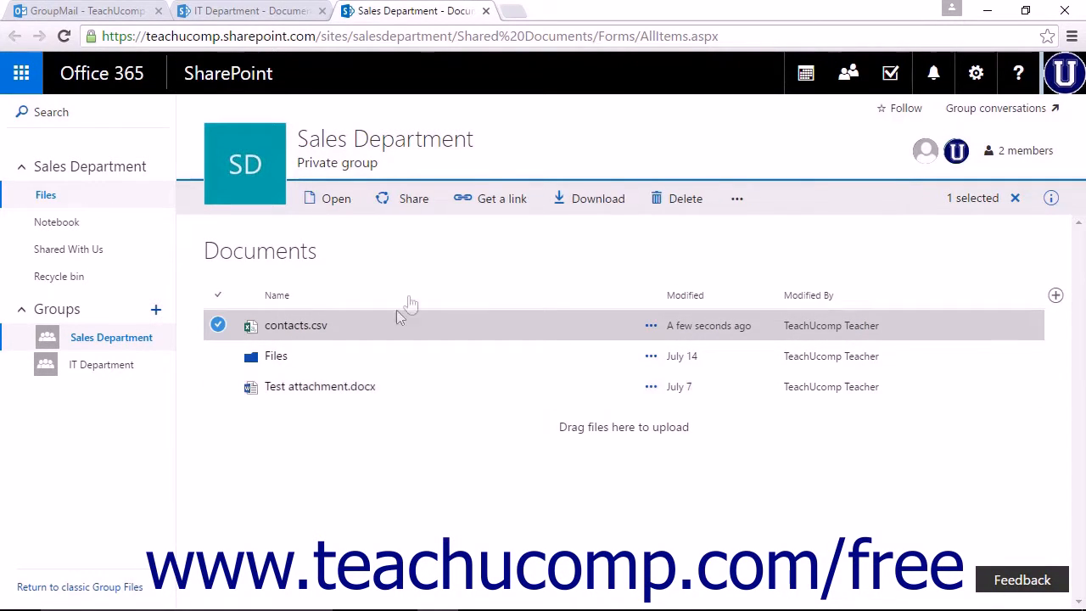
click(663, 208)
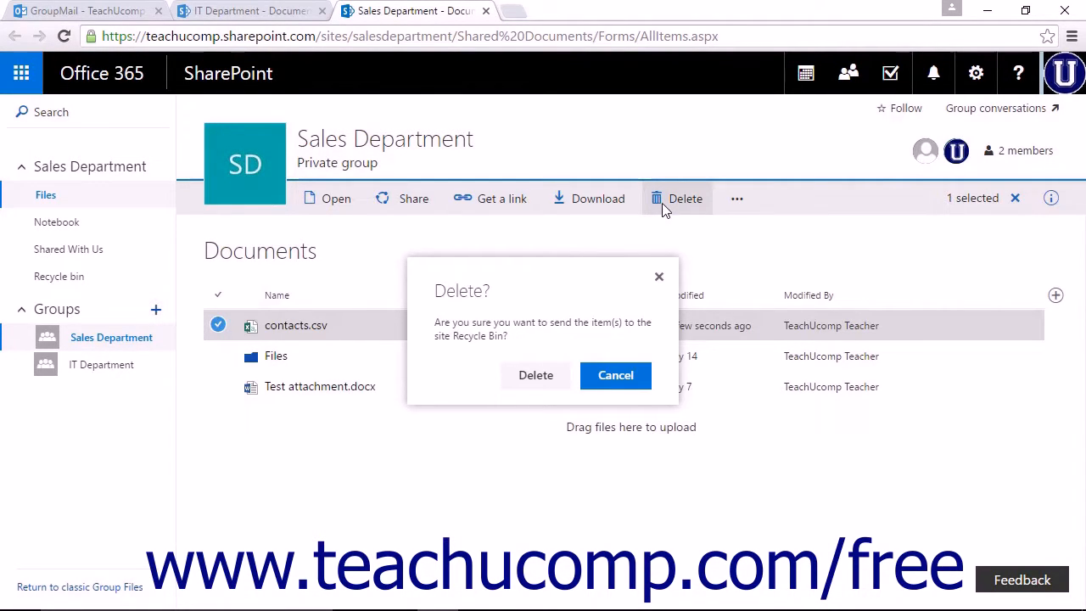
click(534, 378)
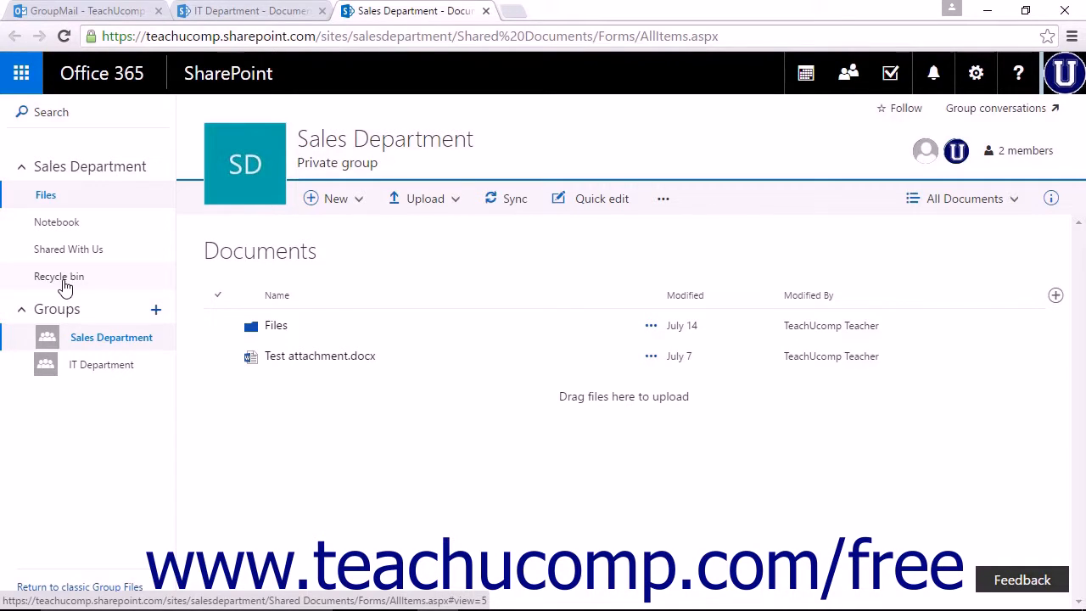
- Open the Sales Department recycle bin and select contacts.csv and Outlook Changes July 2016.docx
click(64, 280)
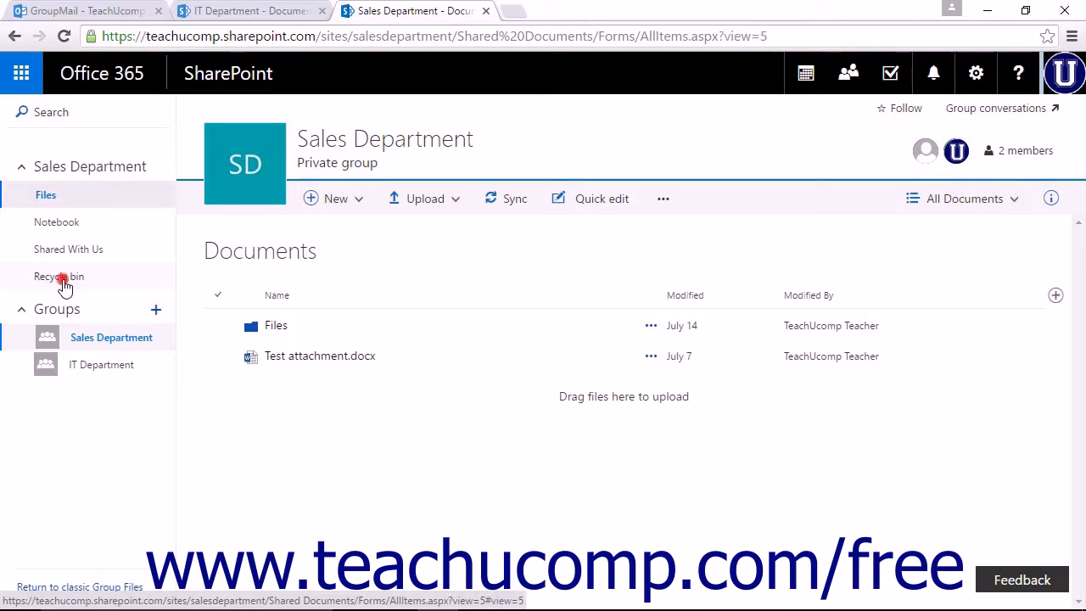
click(218, 324)
click(217, 356)
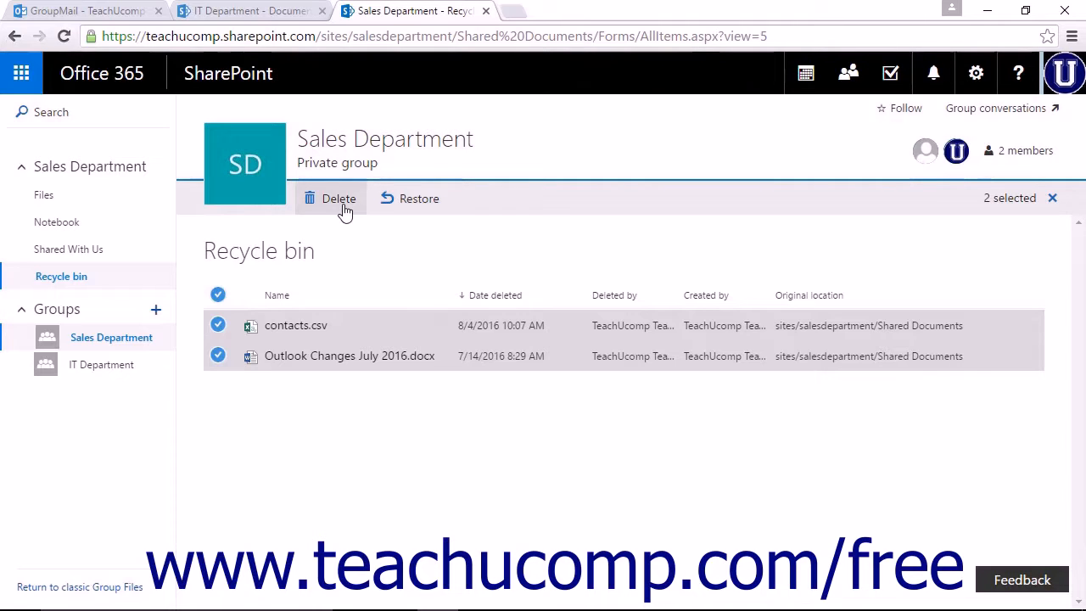
- Return to the Sales Department documents and pin Test attachment.docx to the top
click(114, 339)
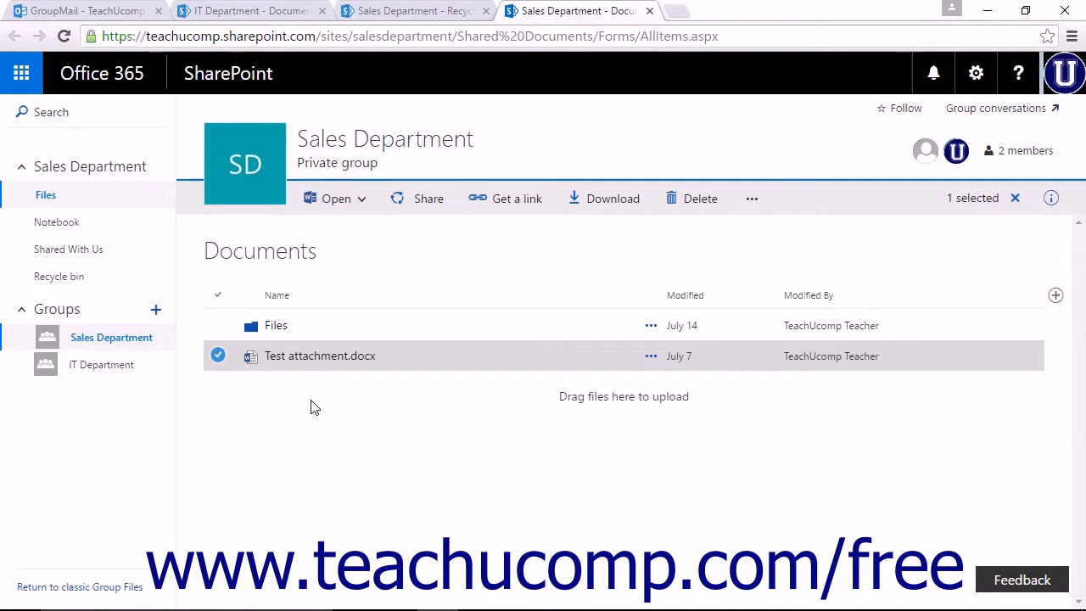
click(752, 200)
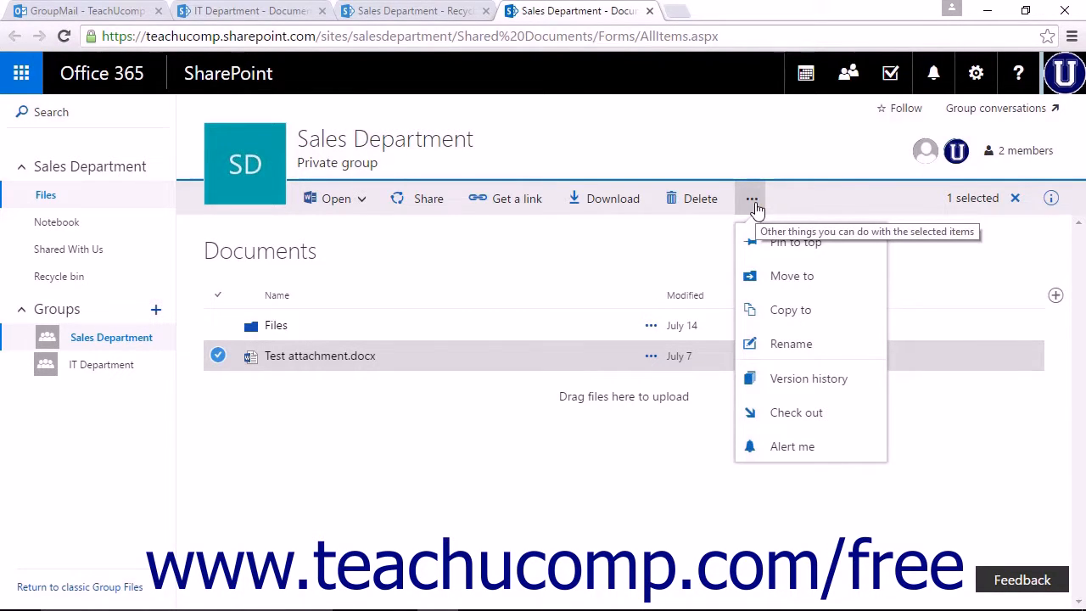
click(823, 246)
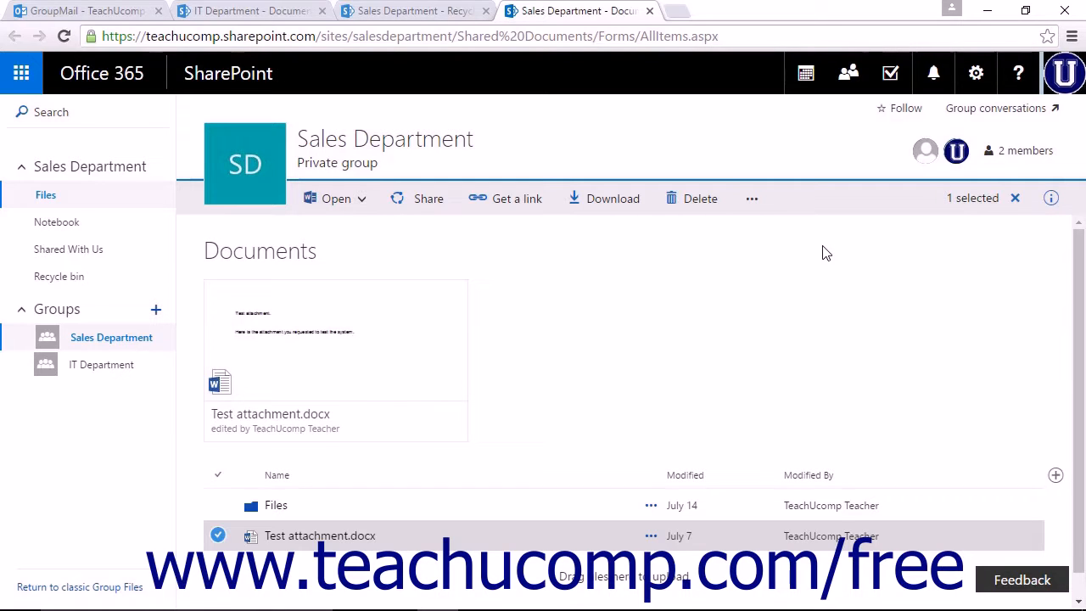
- Copy the selected Test attachment.docx into the Files folder of the Sales Department library
click(759, 212)
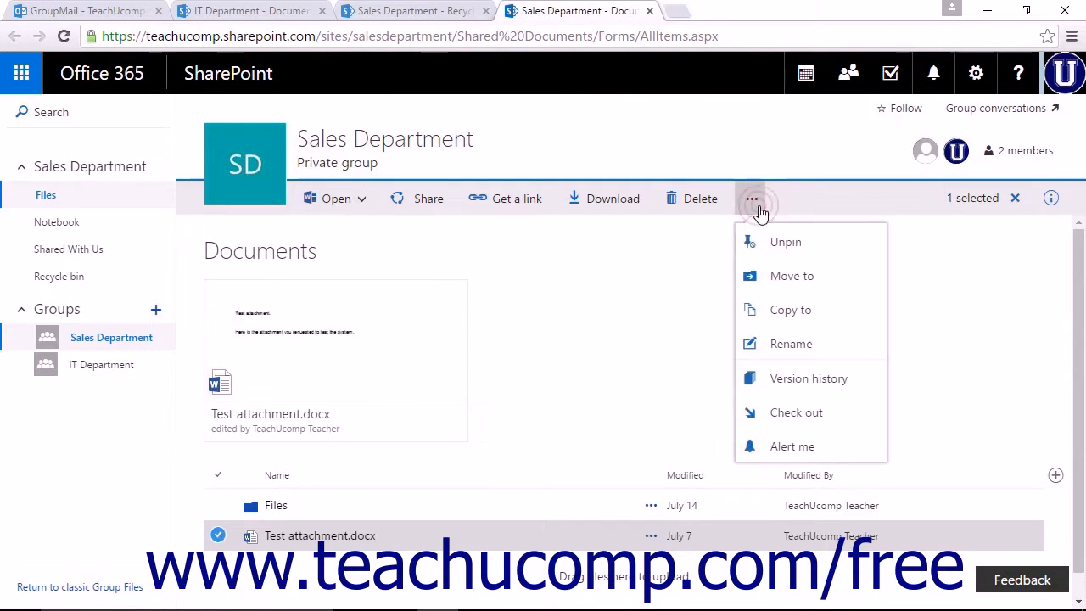
click(795, 317)
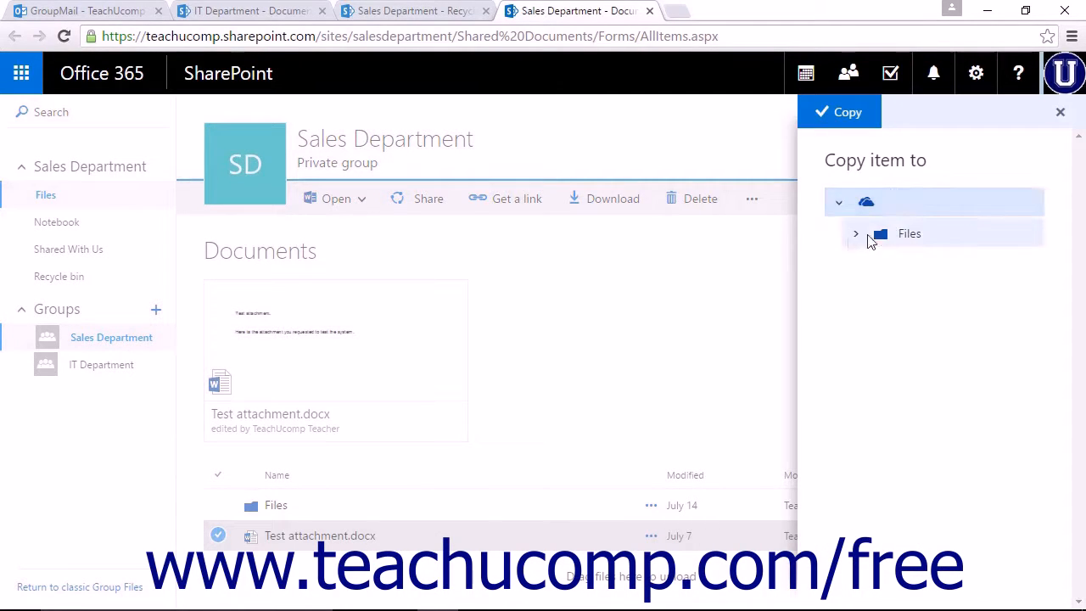
click(855, 243)
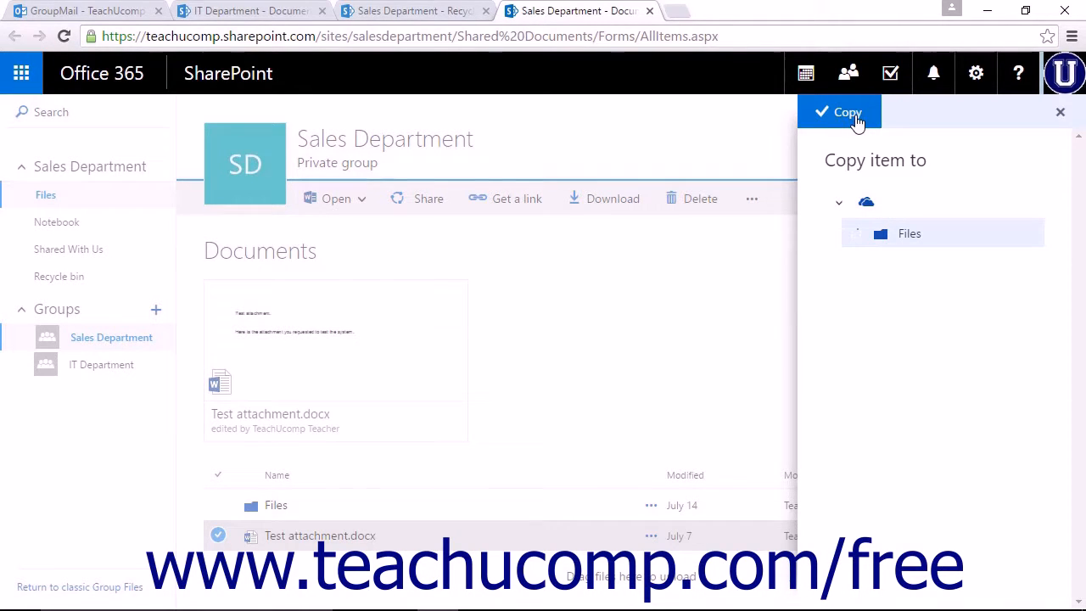
click(855, 115)
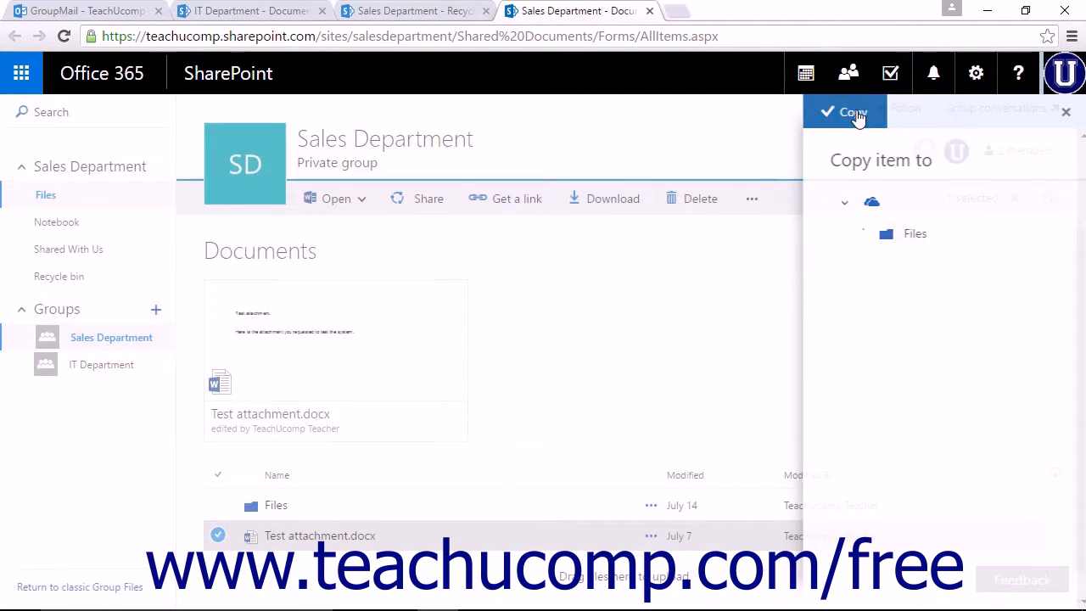
- View the version history of Test attachment.docx and close it without deleting any versions
click(751, 199)
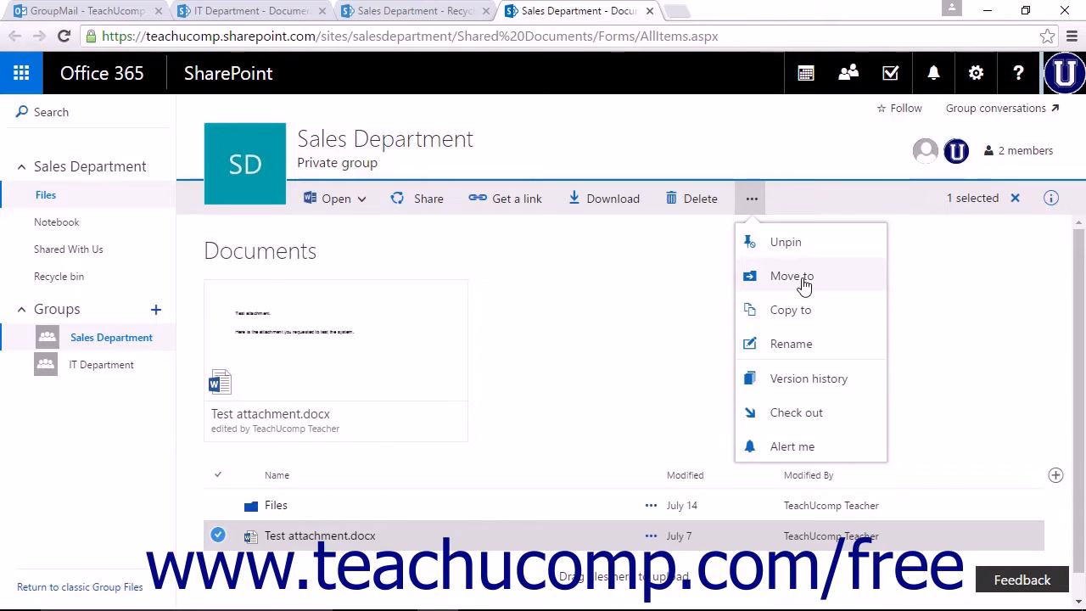
click(816, 379)
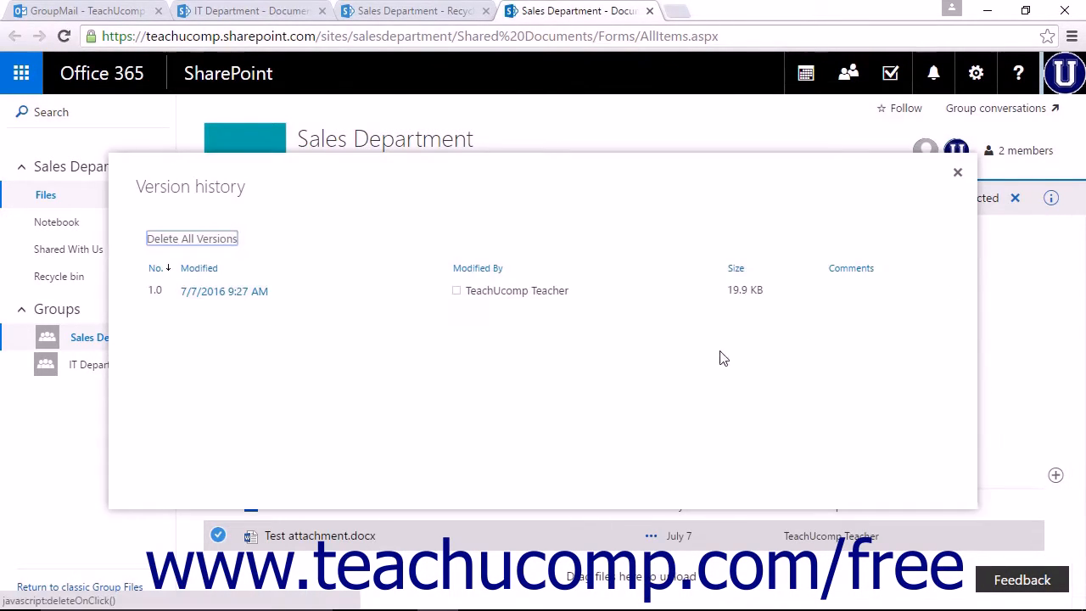
click(261, 236)
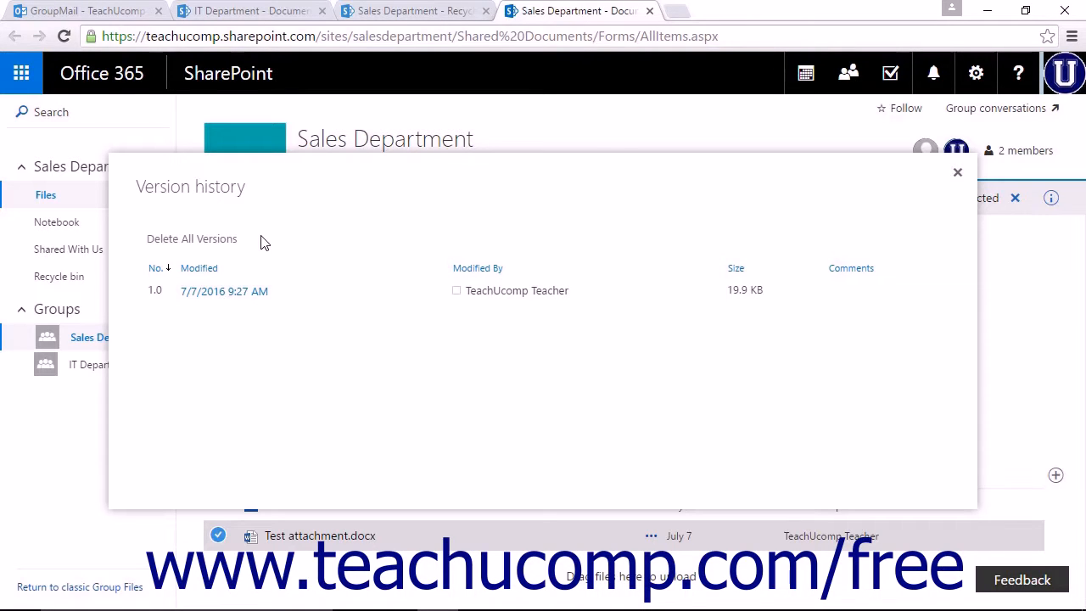
click(956, 174)
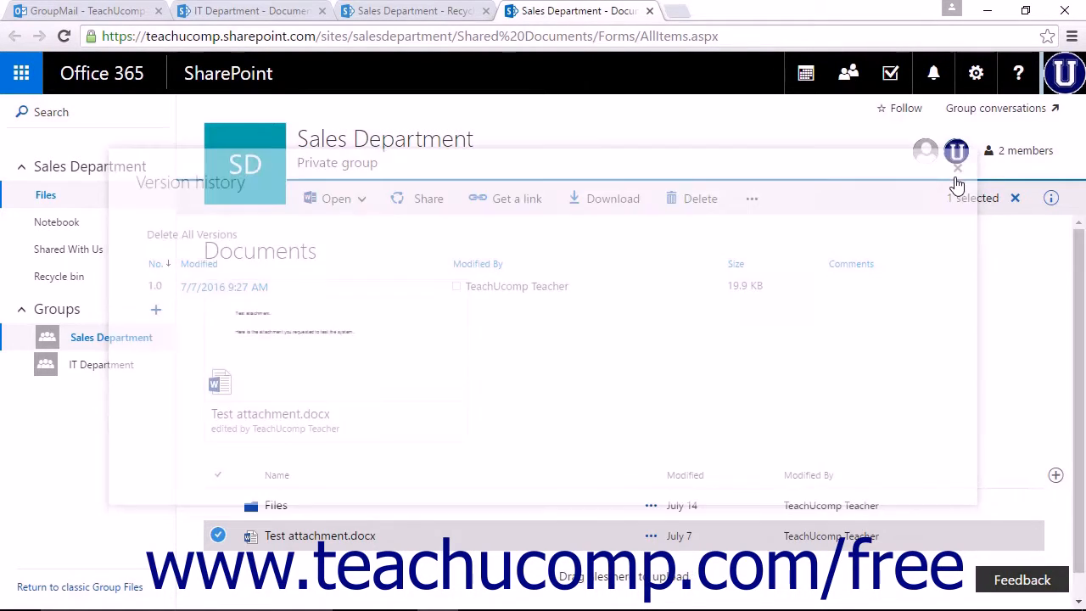
- Check out Test attachment.docx and check it back in without adding a comment
click(752, 204)
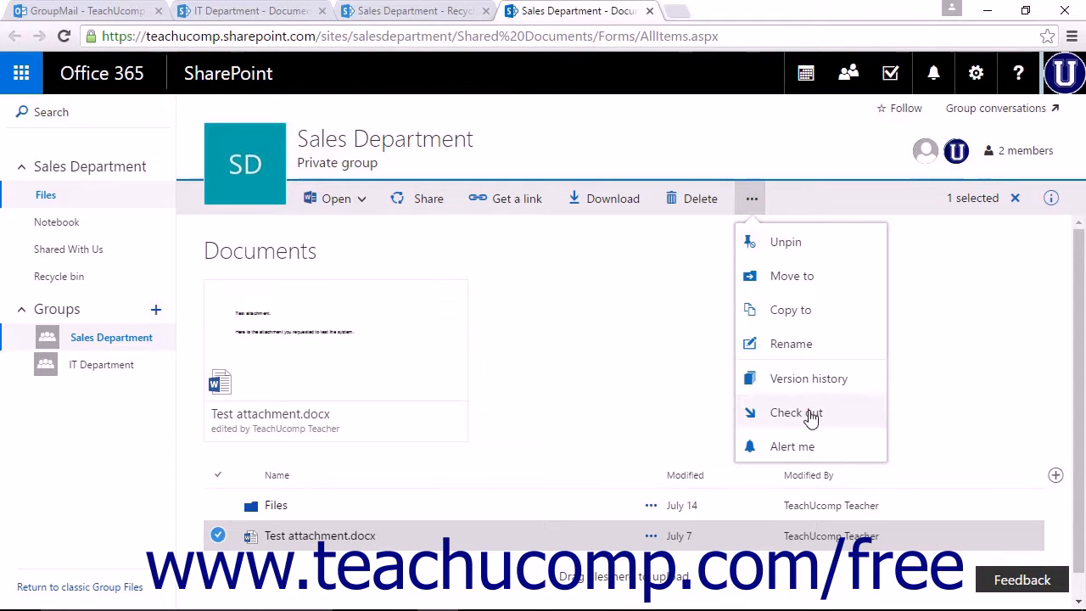
click(810, 414)
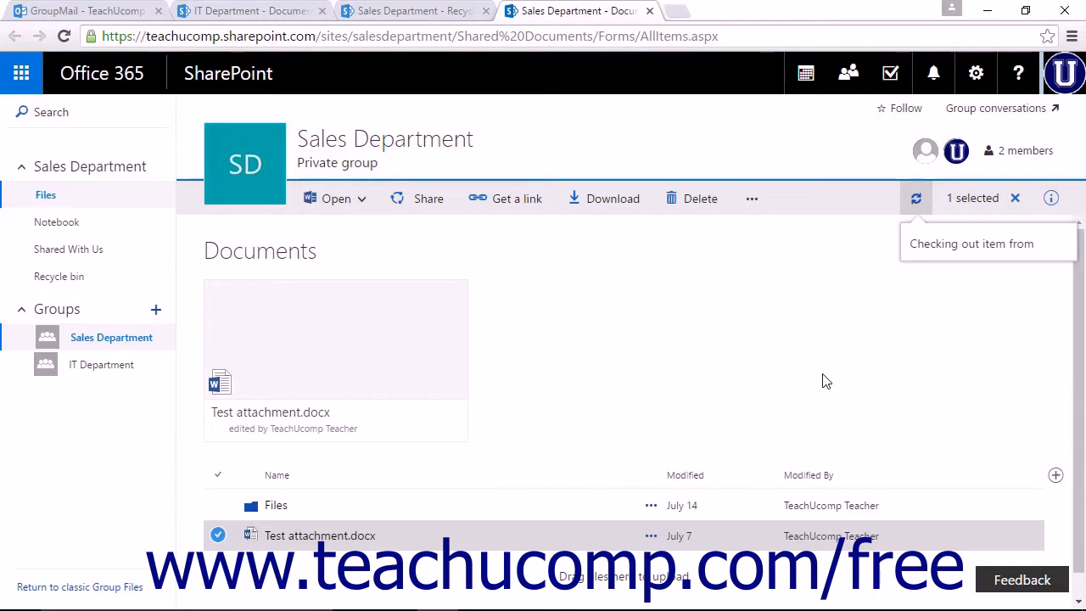
click(754, 205)
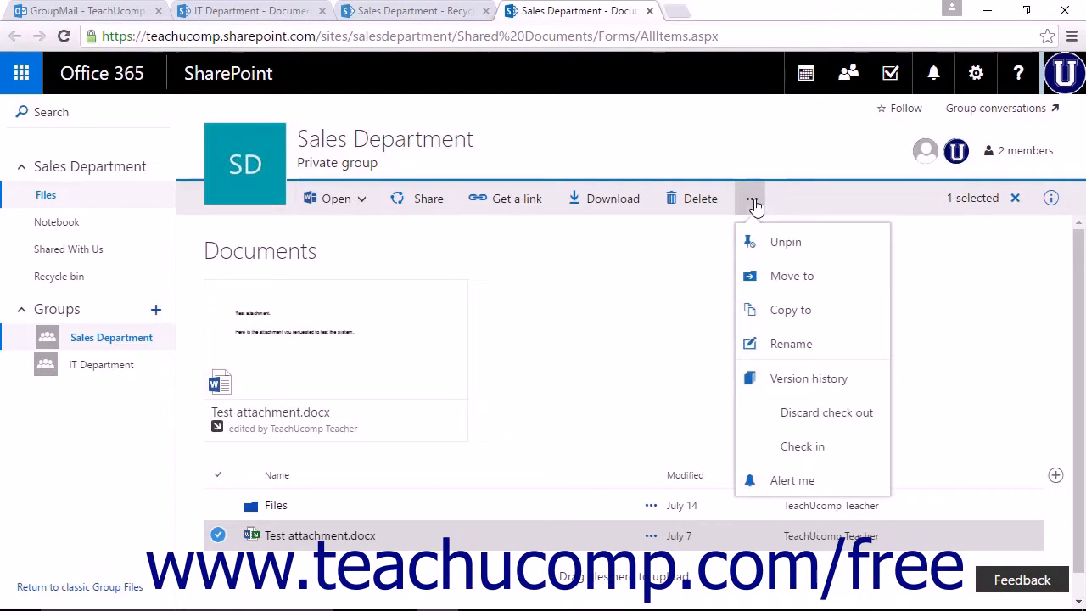
click(802, 448)
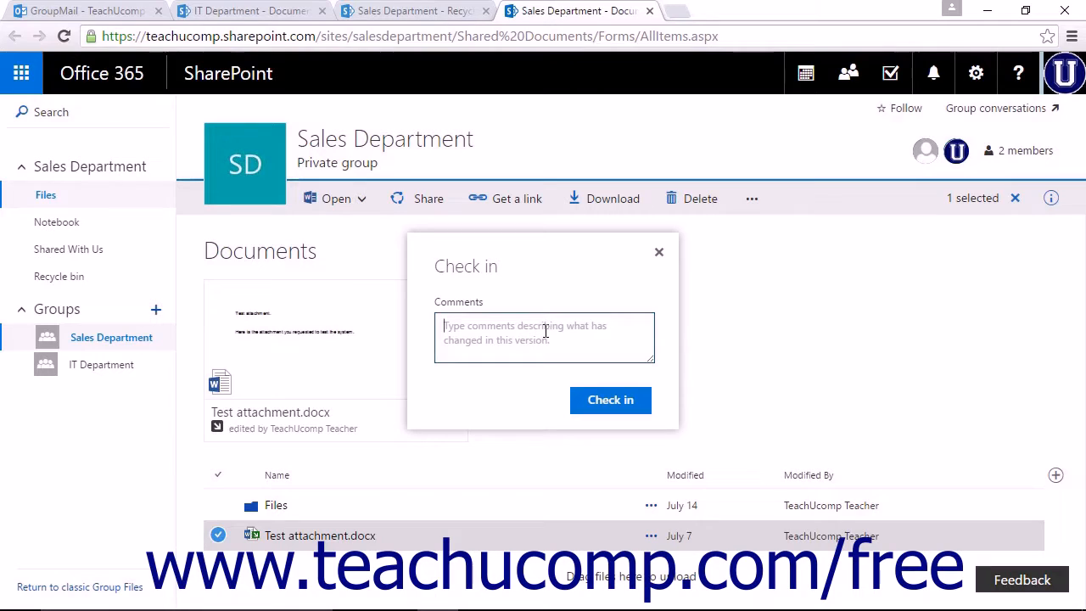
click(618, 401)
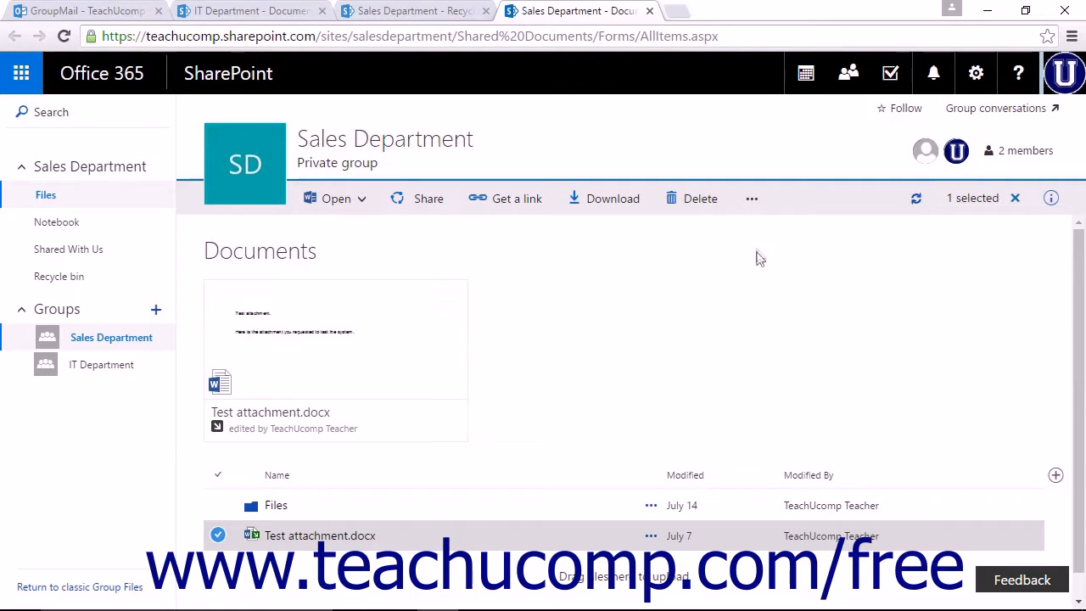
- Open the change alert settings for Test attachment.docx and review the alert title, recipients, delivery method and change criteria
click(750, 200)
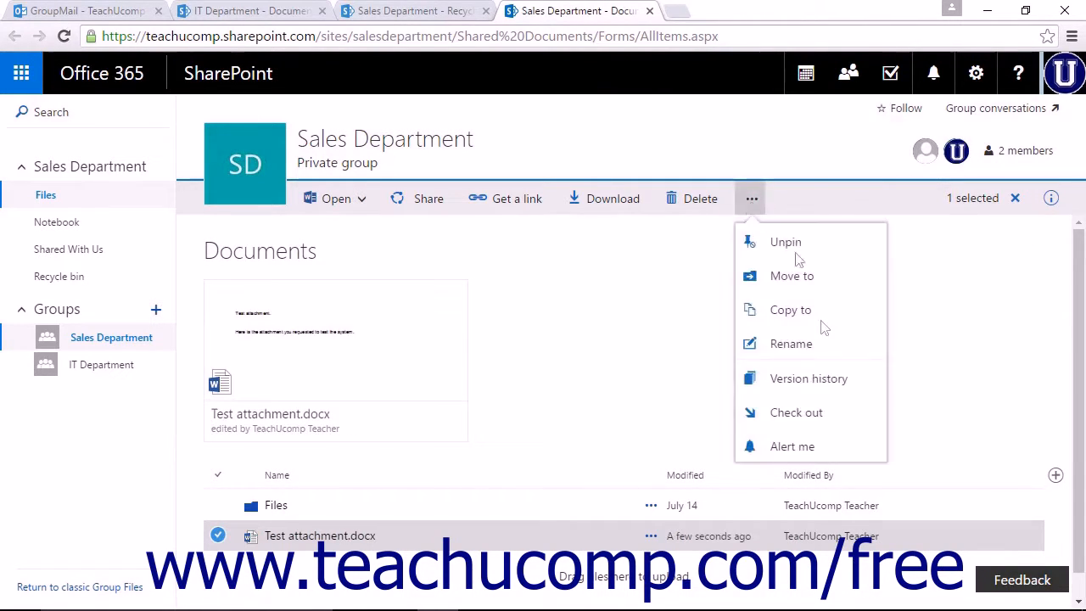
click(803, 447)
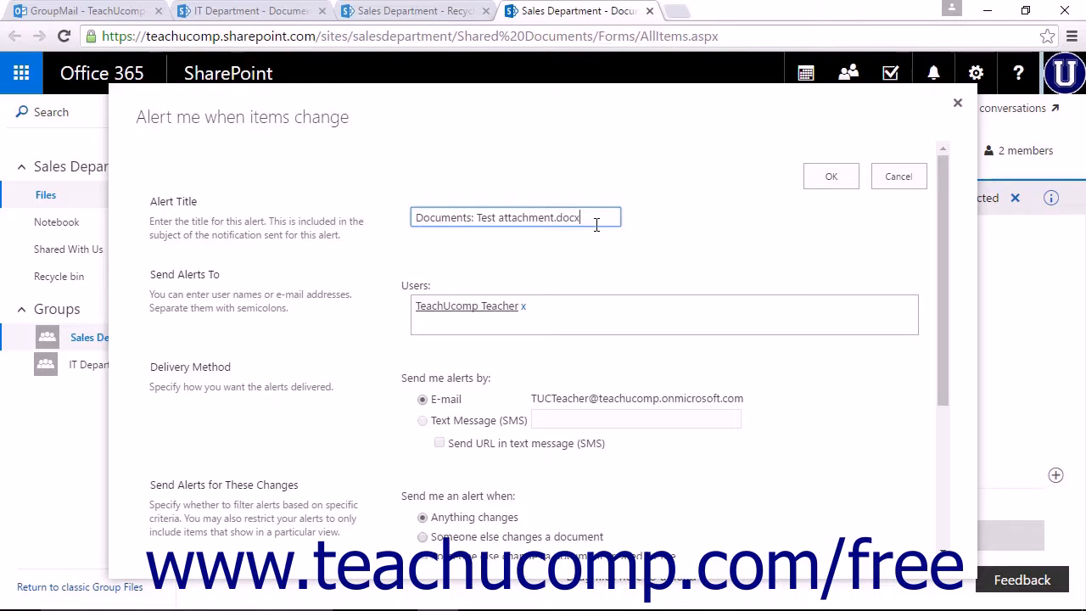
click(552, 311)
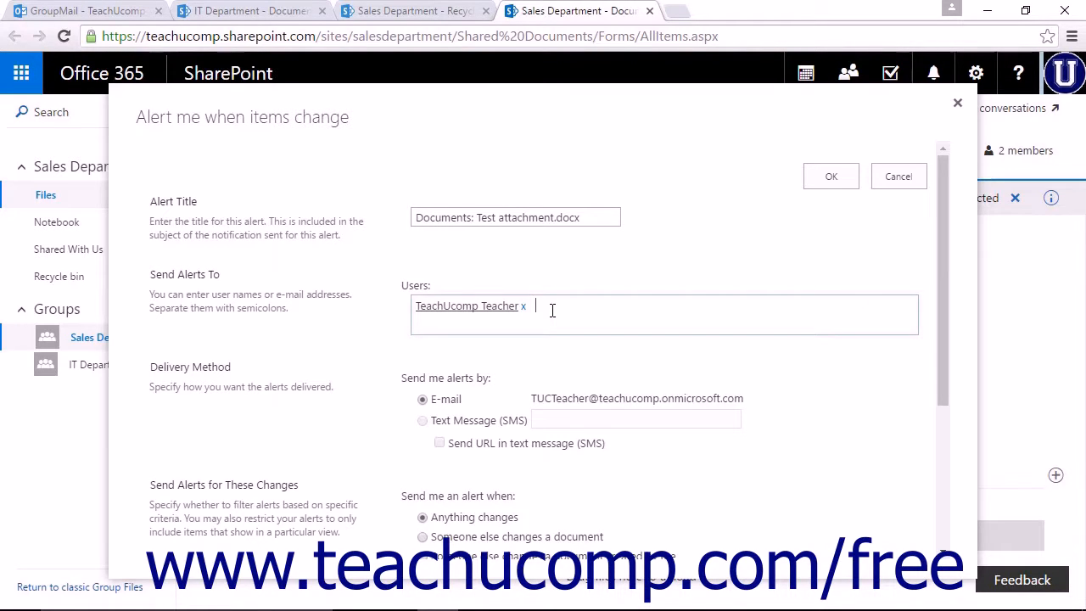
click(389, 407)
click(405, 431)
click(440, 445)
drag(944, 322, 949, 429)
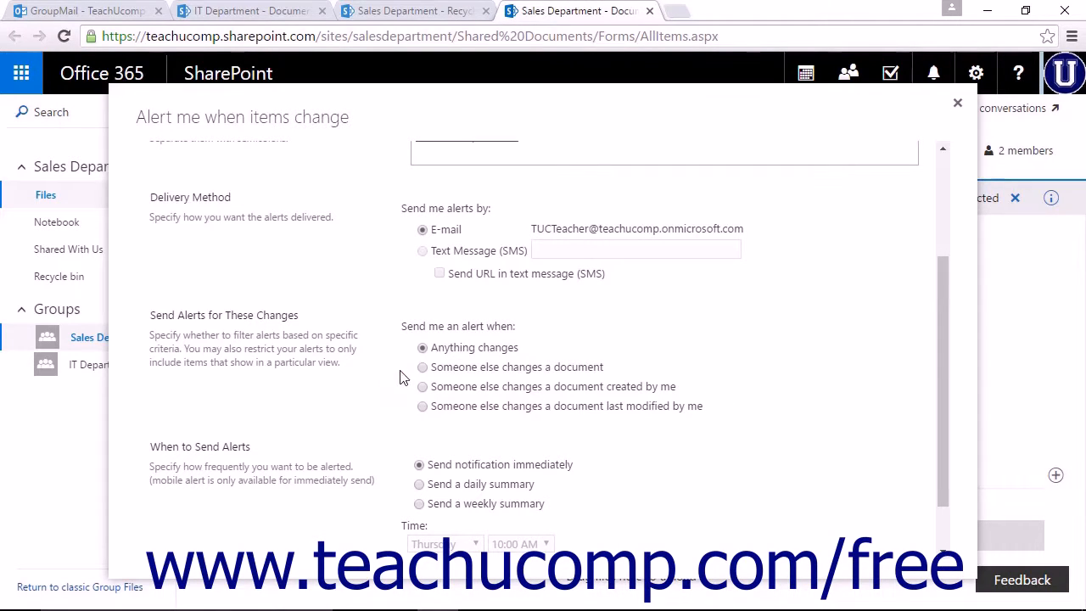
- Try the daily and weekly summary options for the alert's frequency, and cancel the alert without saving it
click(369, 473)
click(419, 483)
click(420, 504)
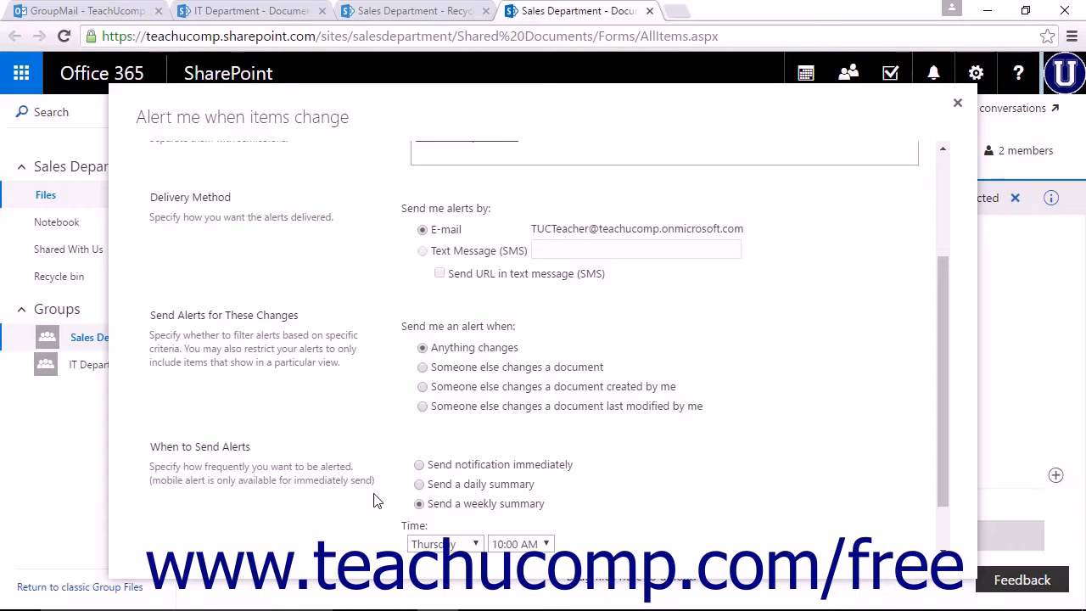
scroll(618, 444, down, 1)
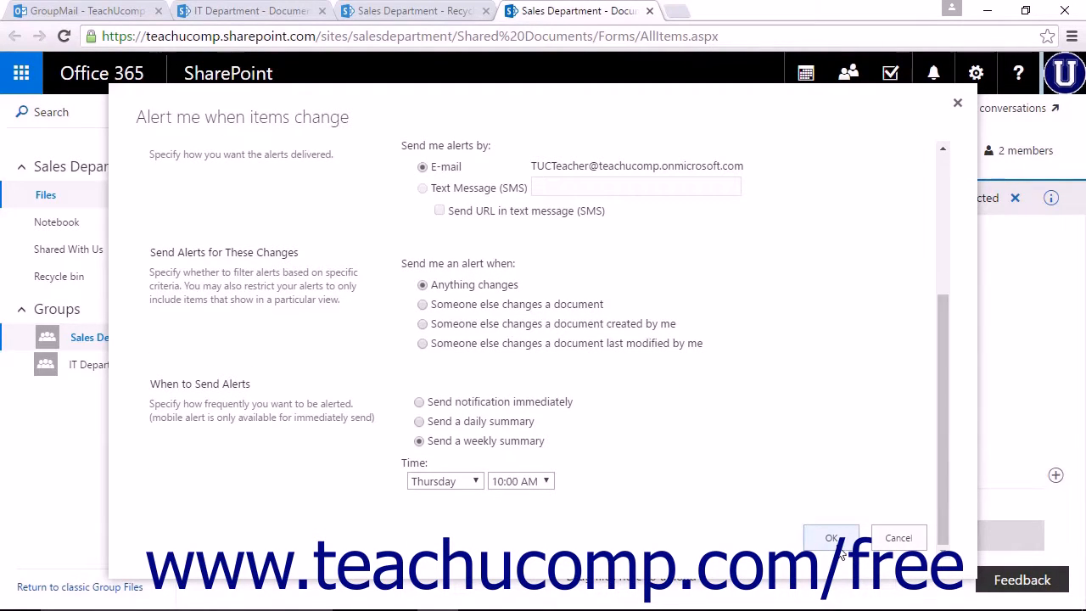
click(896, 538)
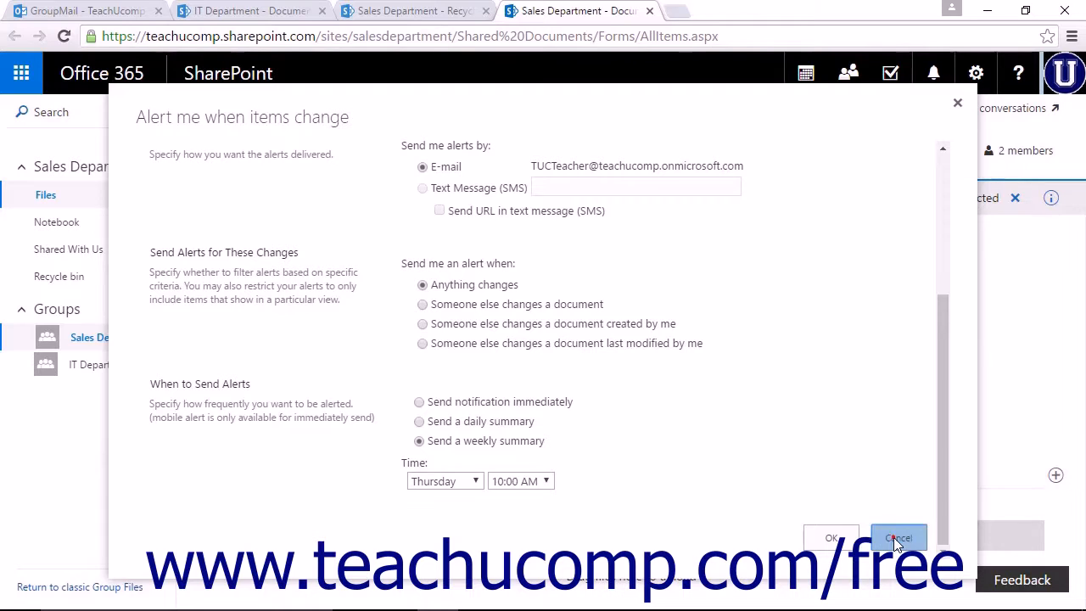